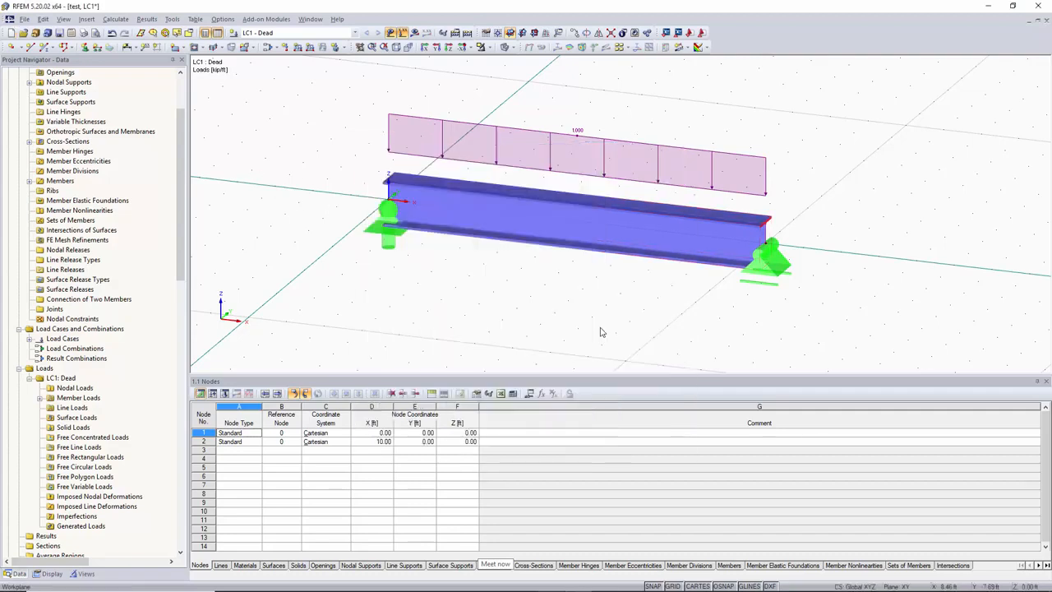
Create a new 3D model named Video 3 in the Tutorial videos project.
left_click(10, 35)
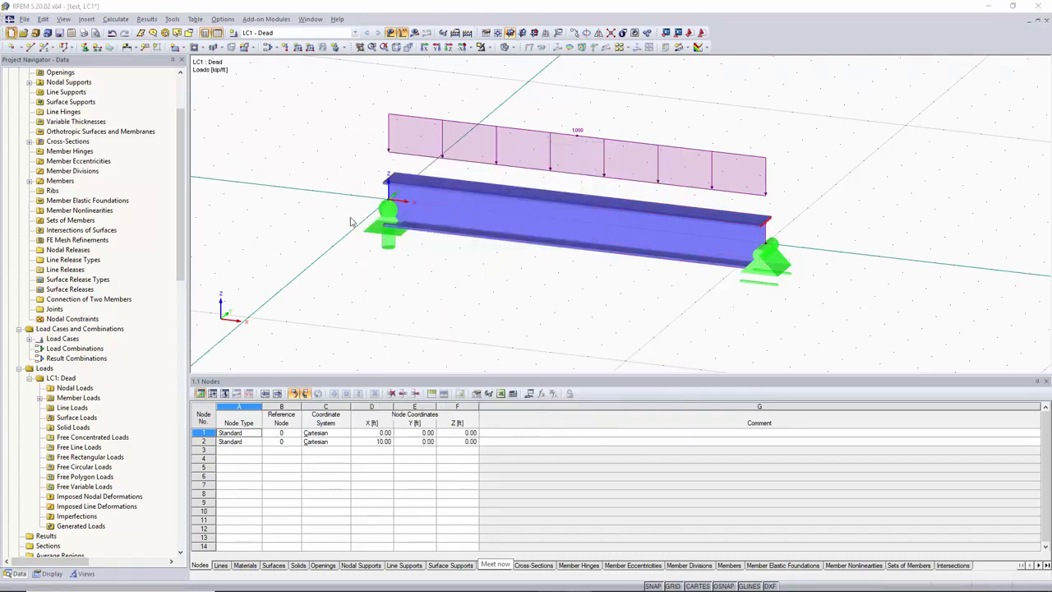
type("Video 3")
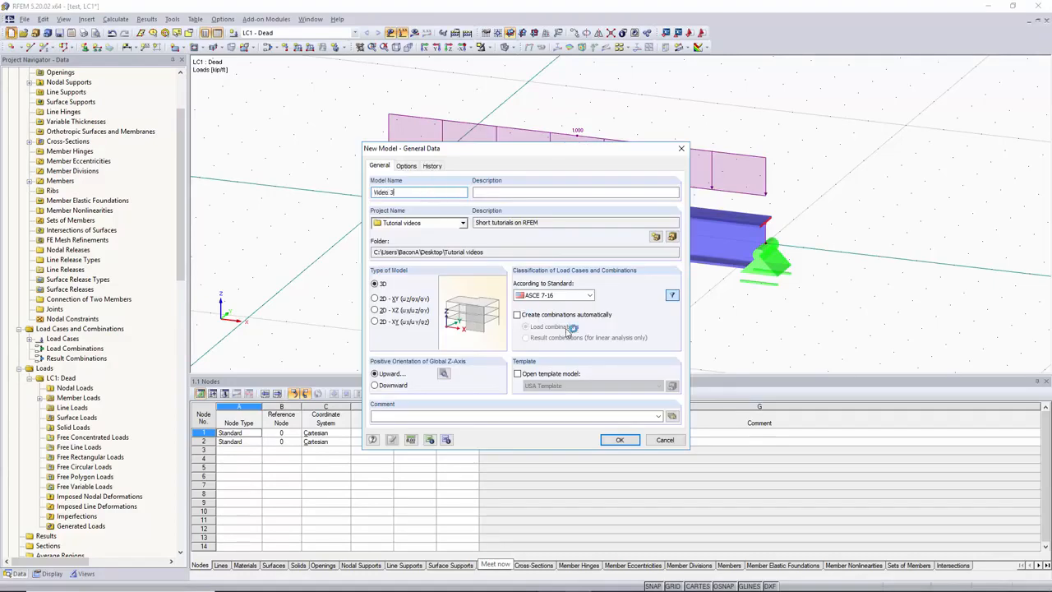
left_click(611, 441)
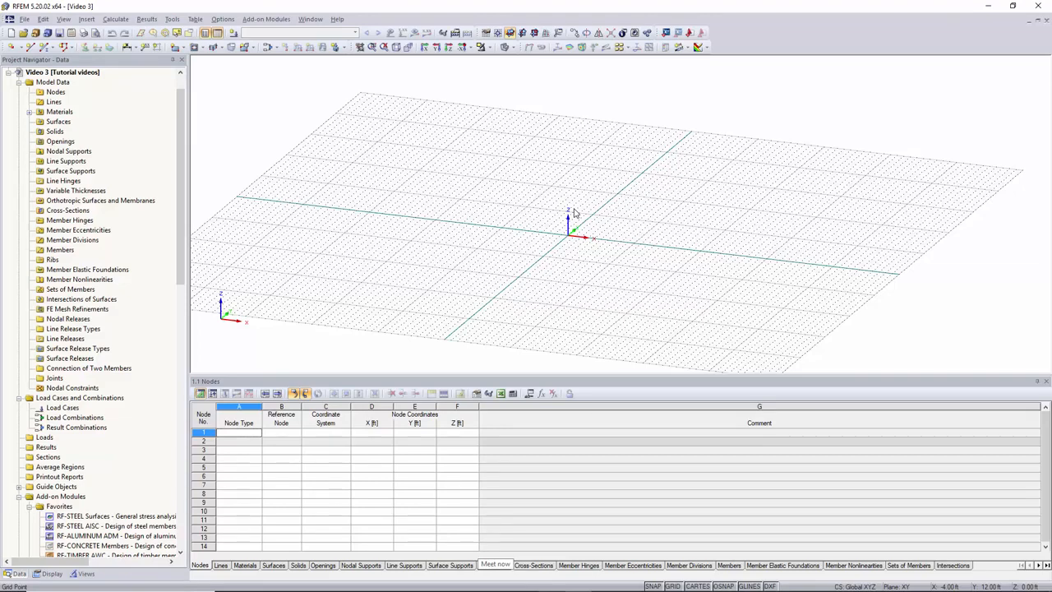
Insert a standard node at the origin, with X, Y and Z coordinates of 0.00 ft, using the node dialog.
left_click(86, 20)
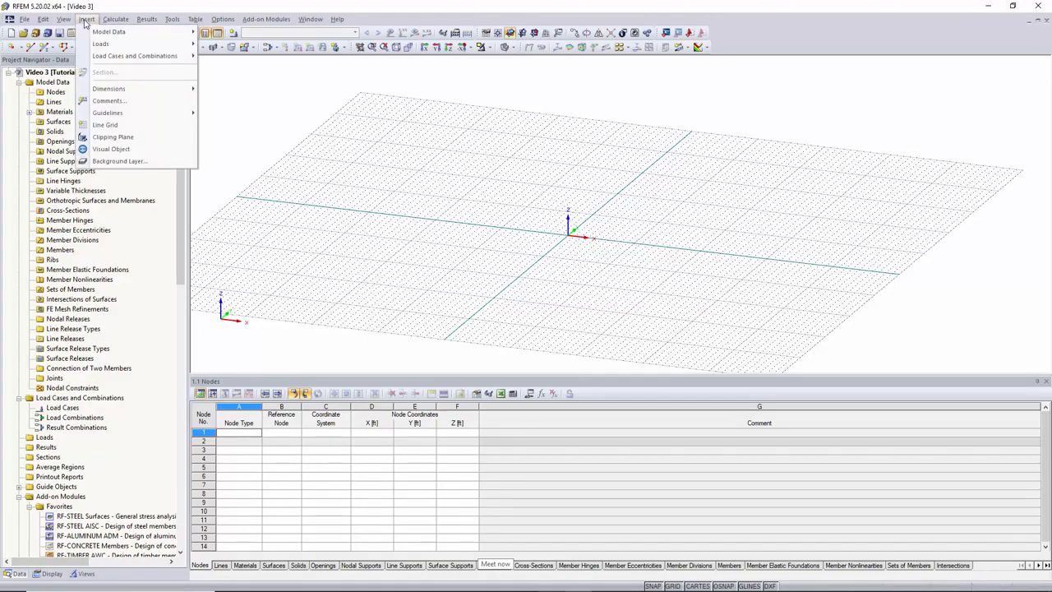
mouse_move(117, 38)
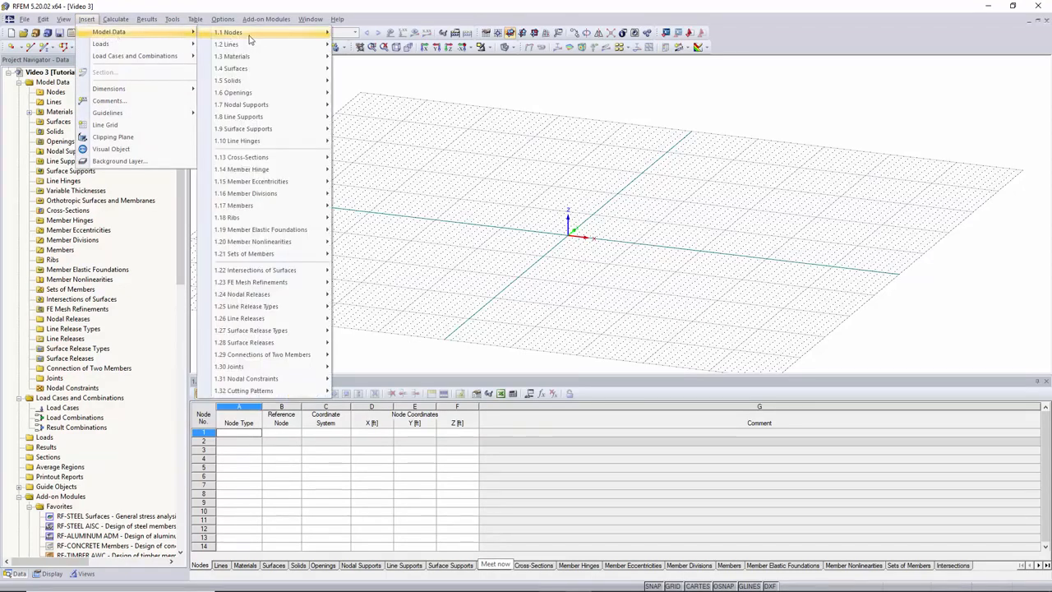
mouse_move(255, 39)
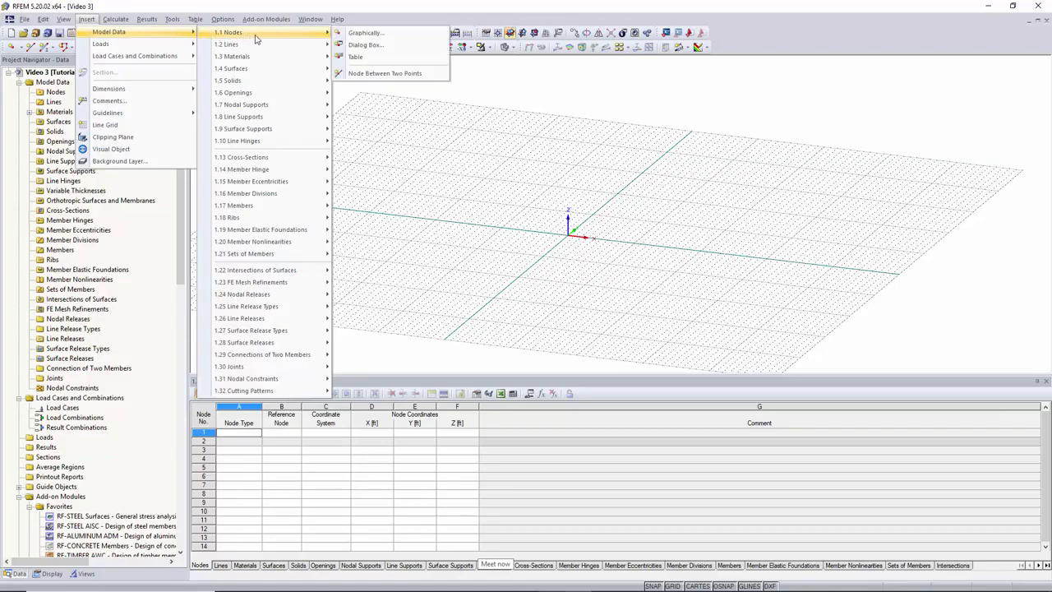
left_click(401, 42)
left_click_drag(564, 175, 554, 139)
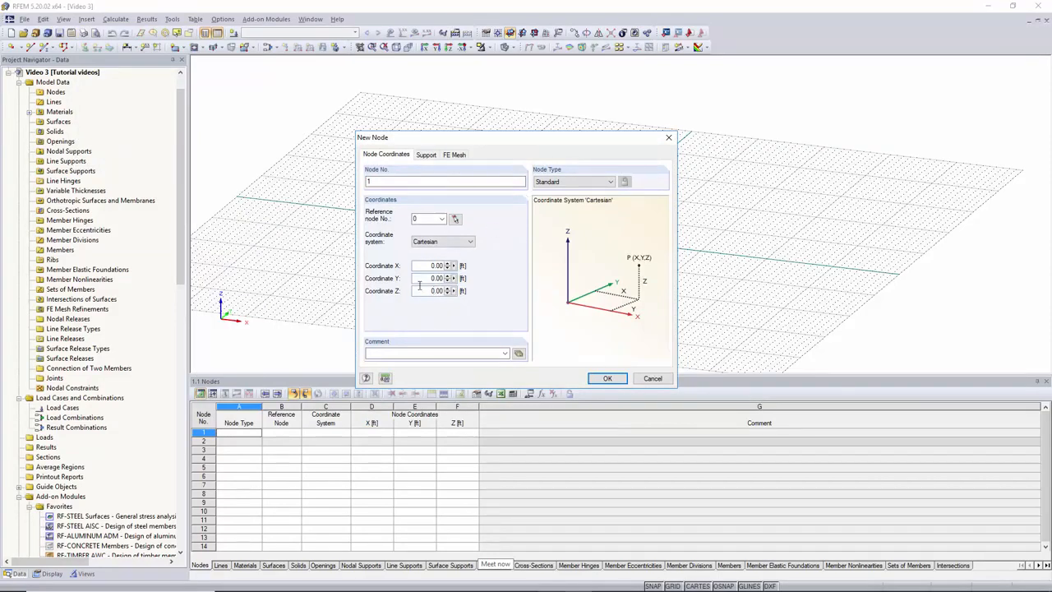
left_click(605, 379)
scroll(572, 239, "up", 3)
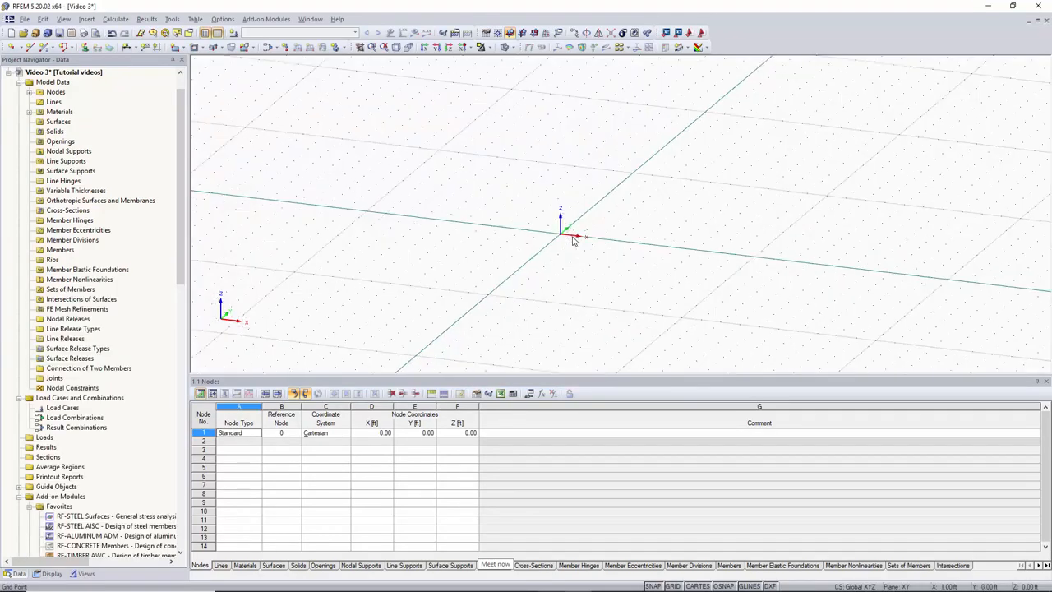
left_click(562, 236)
Insert a second standard node at X 10 ft, Y 0 and Z 0 using the node dialog.
scroll(567, 244, "down", 2)
middle_click_drag(567, 244, 490, 228)
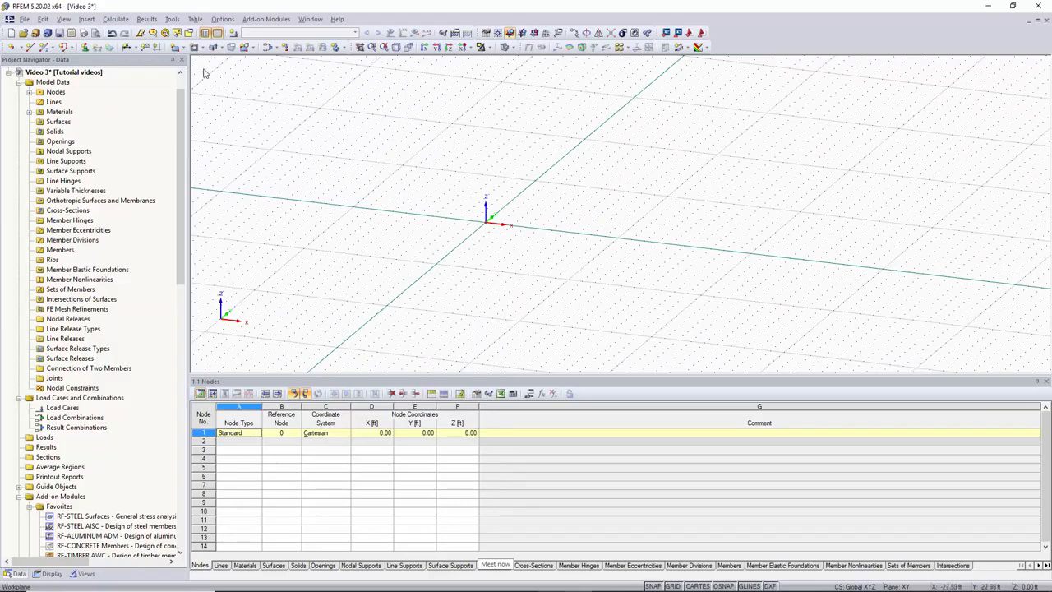
left_click(86, 18)
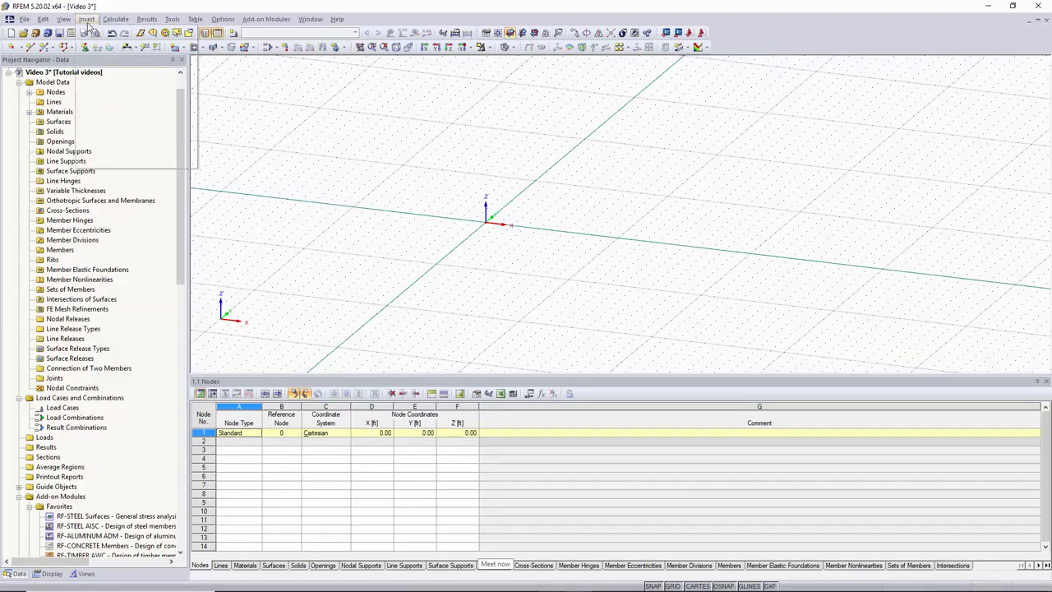
mouse_move(127, 34)
mouse_move(261, 36)
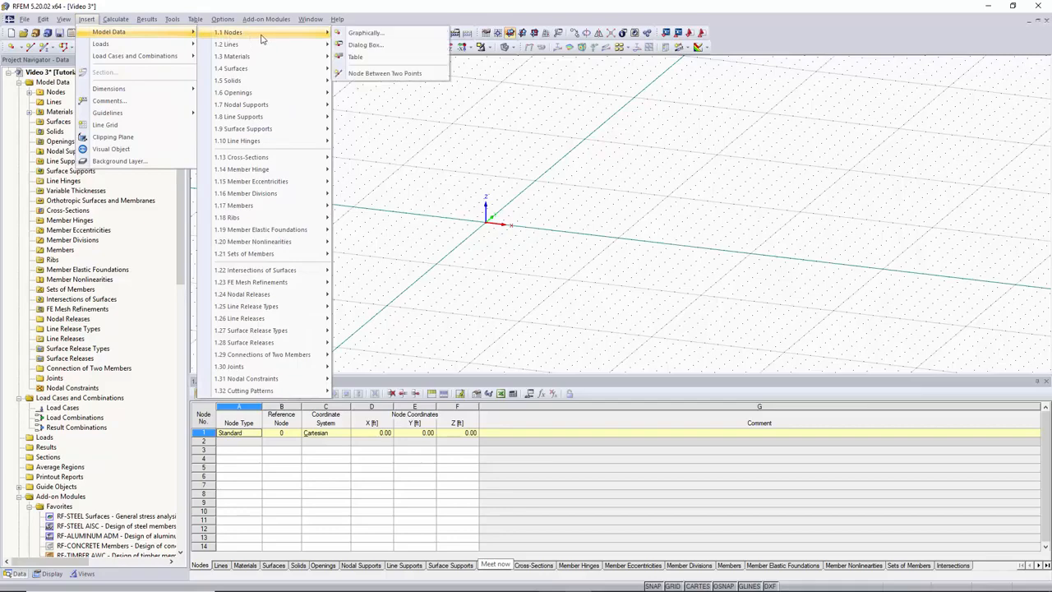
left_click(367, 45)
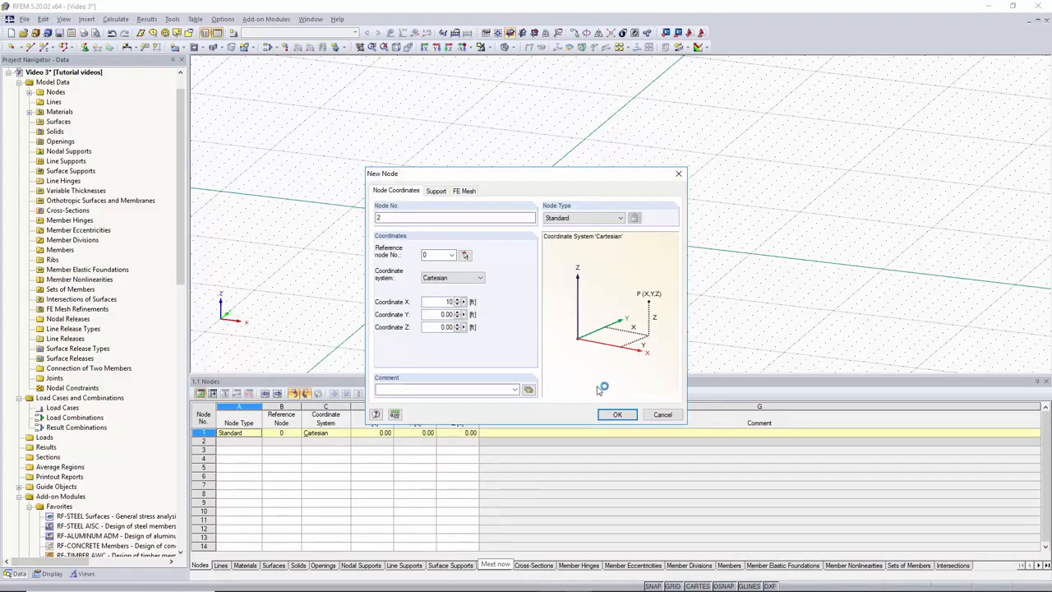
left_click(616, 414)
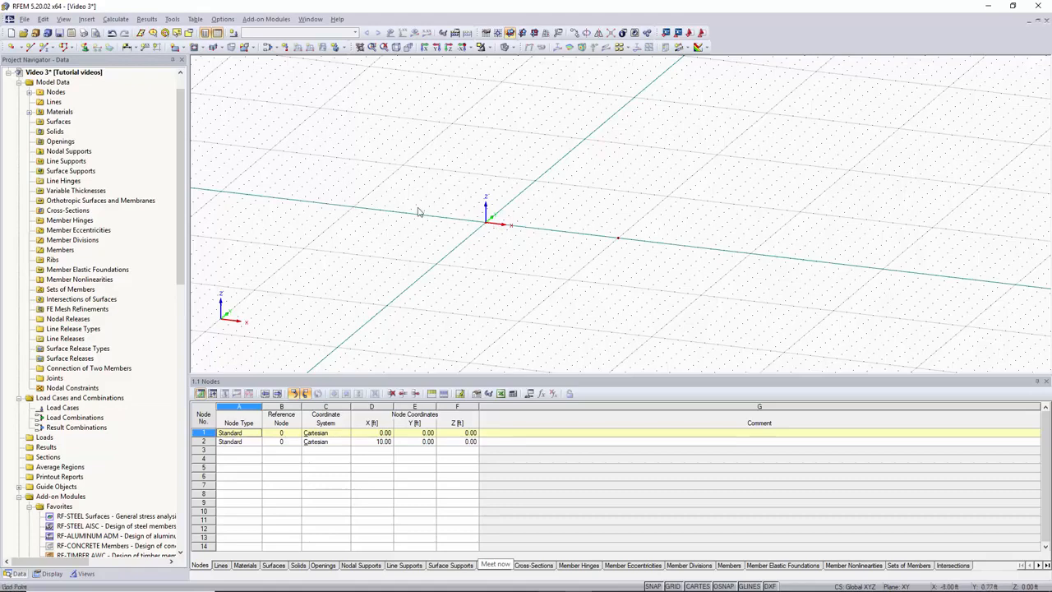
Create a polyline between nodes 1 and 2 with the line dialog, picking both nodes graphically in the model.
left_click(89, 20)
mouse_move(115, 31)
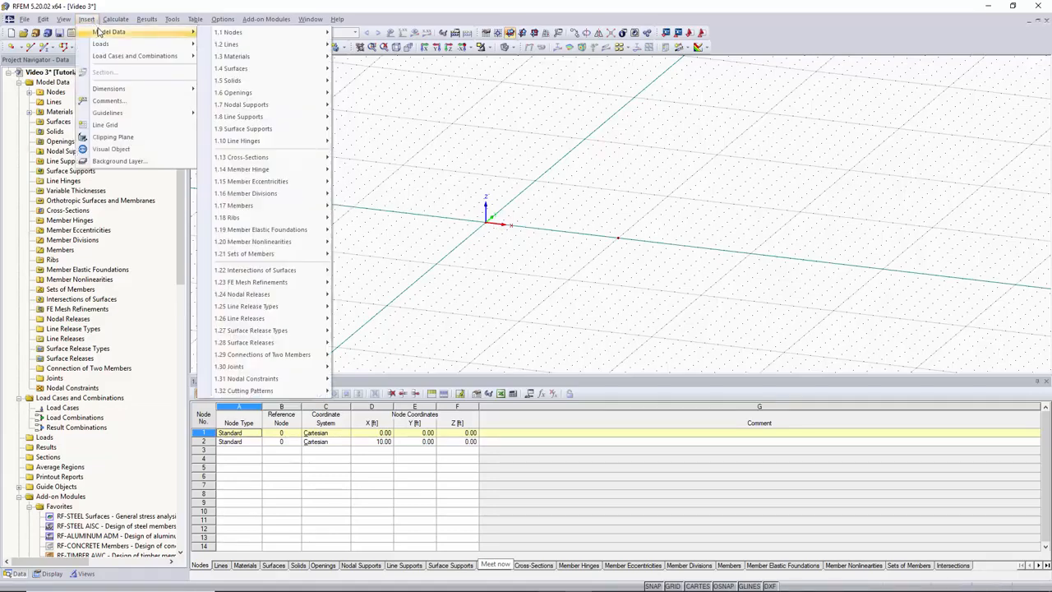
mouse_move(271, 42)
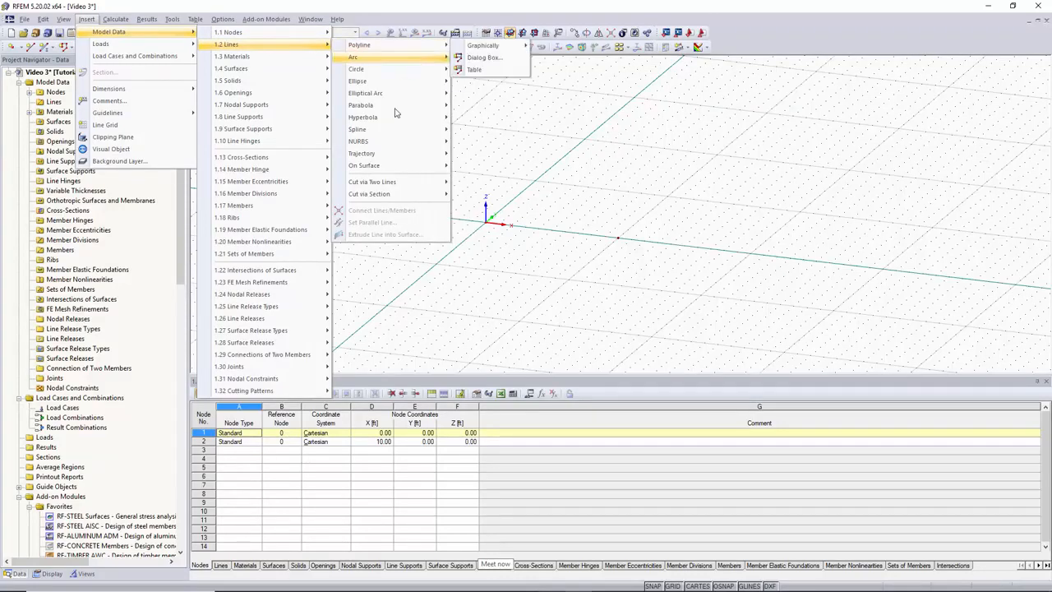
mouse_move(386, 47)
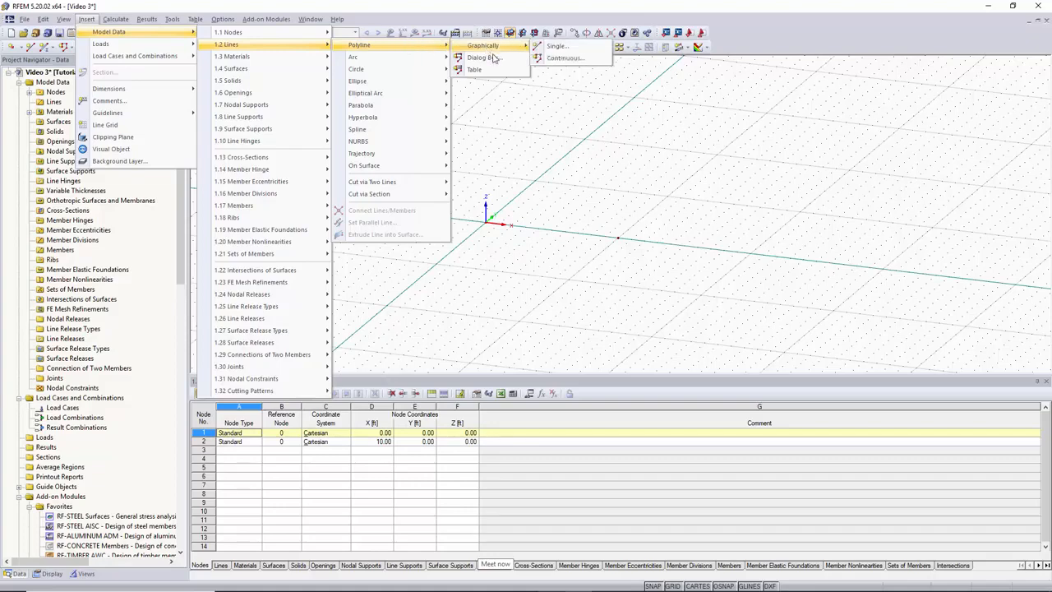
left_click(484, 59)
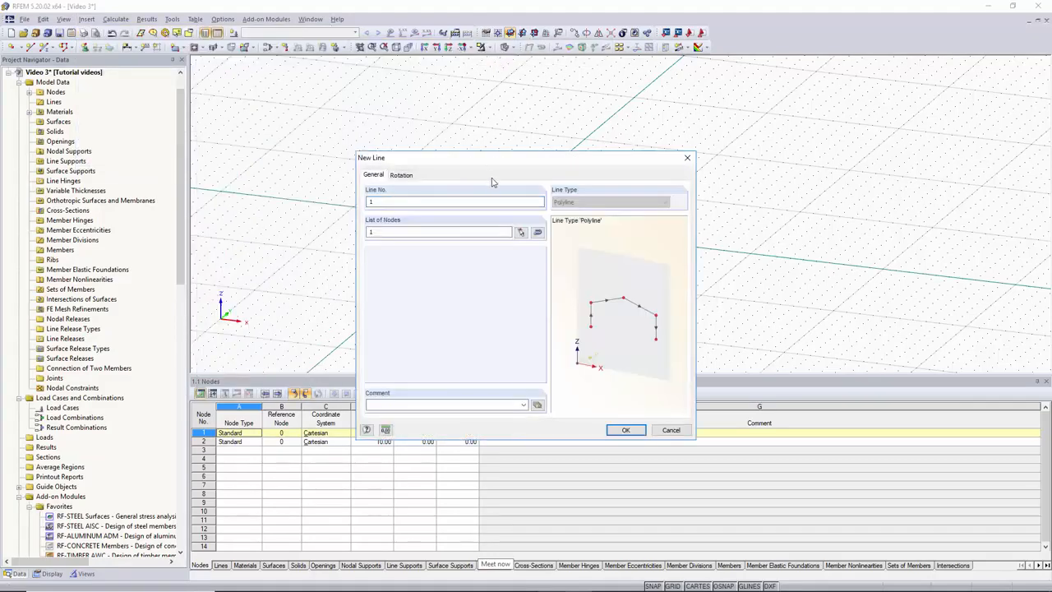
left_click(483, 232)
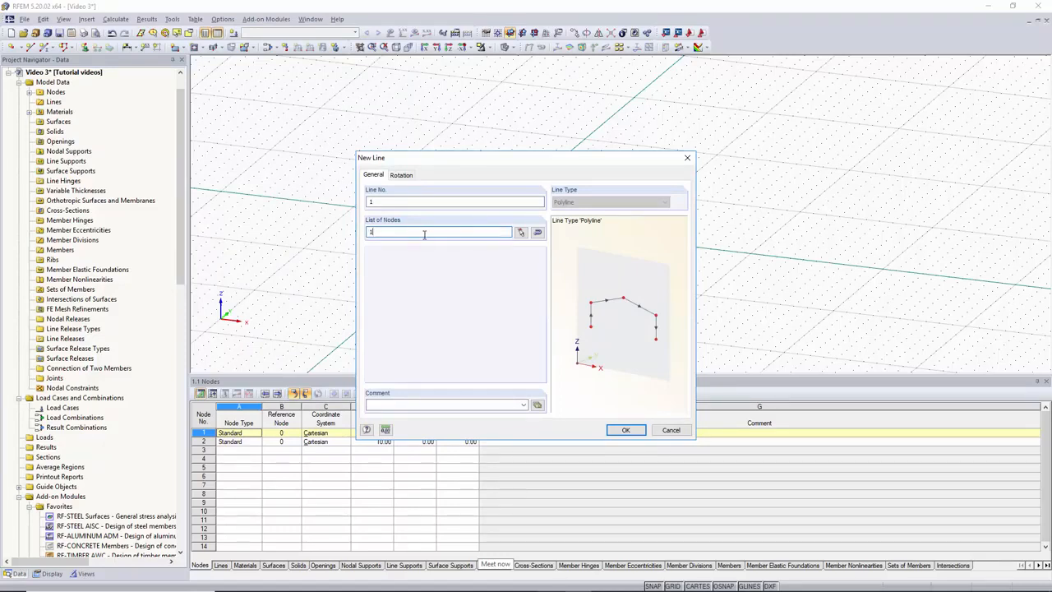
left_click(520, 231)
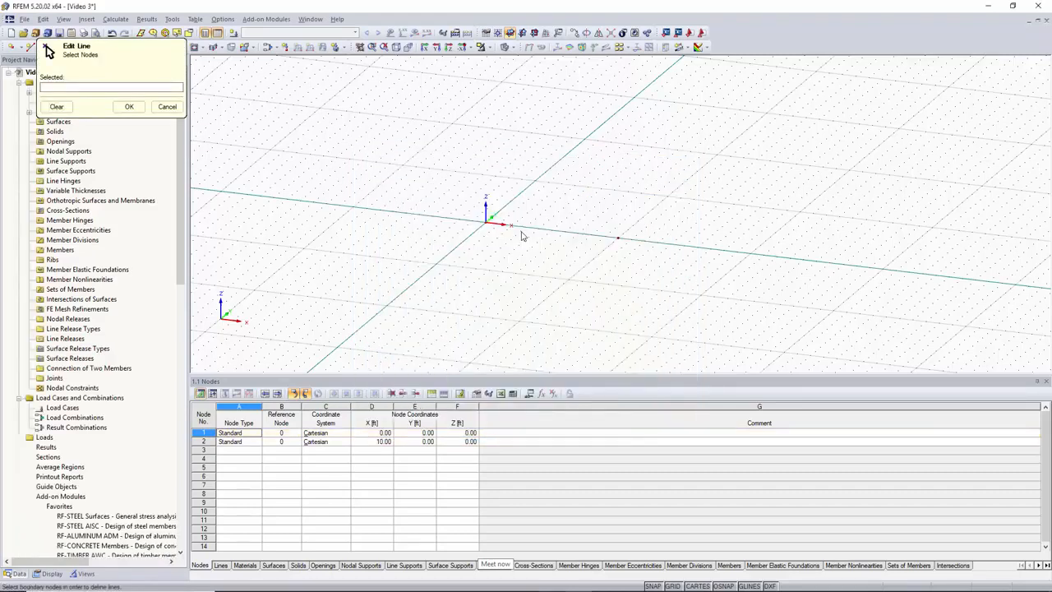
left_click(486, 223)
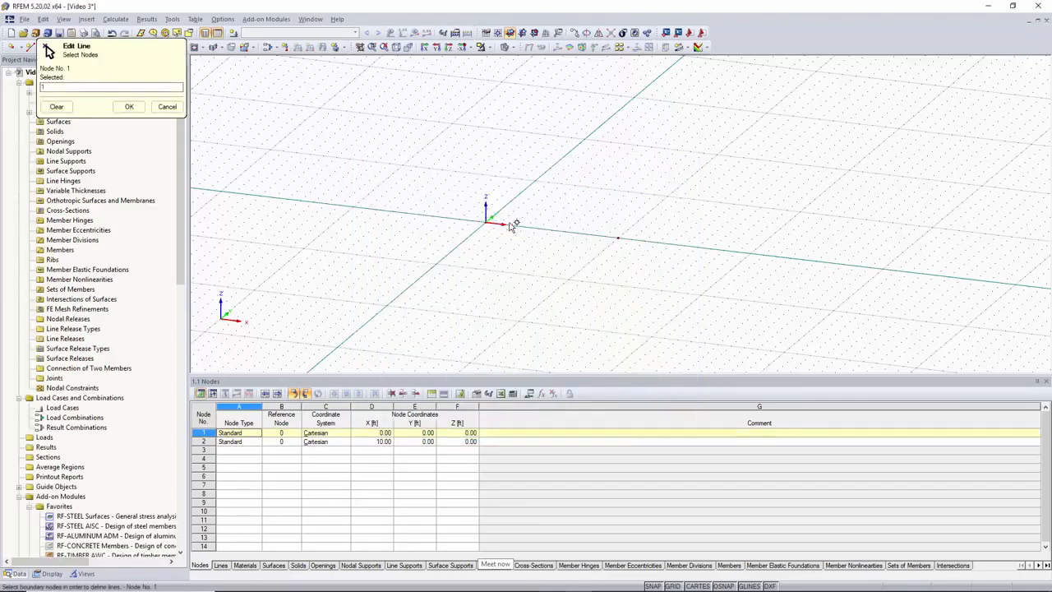
left_click(618, 238)
left_click(129, 106)
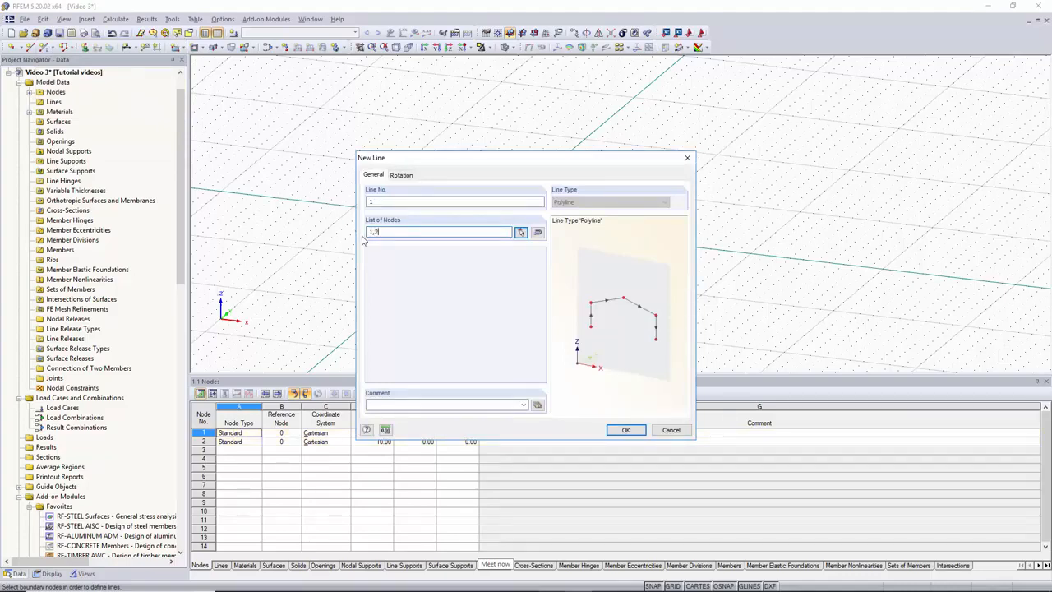
key("Return")
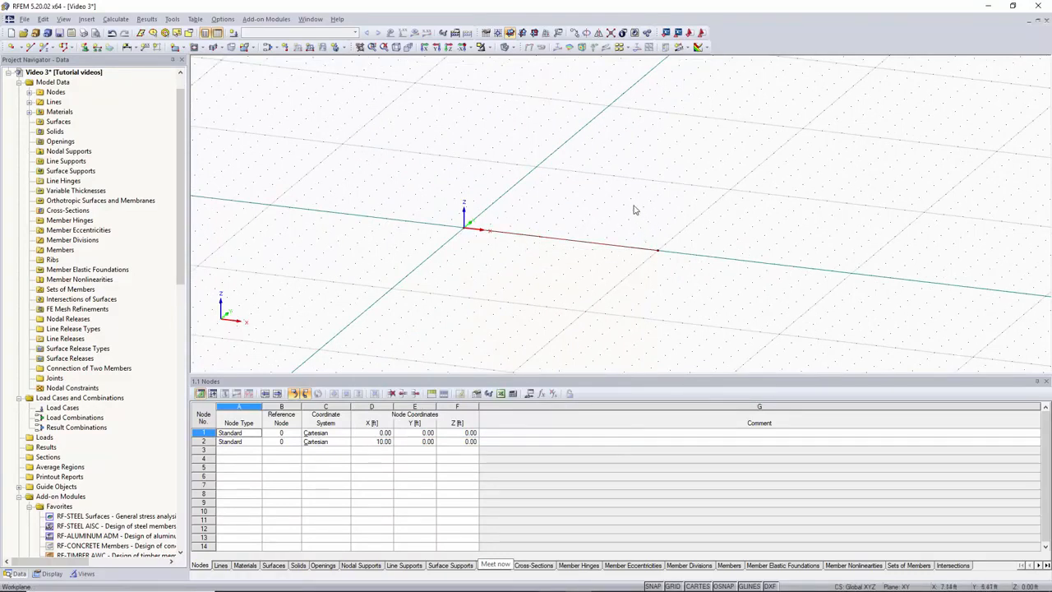
Expand the model's materials to check the predefined material, and collapse the list again.
scroll(545, 210, "down", 1)
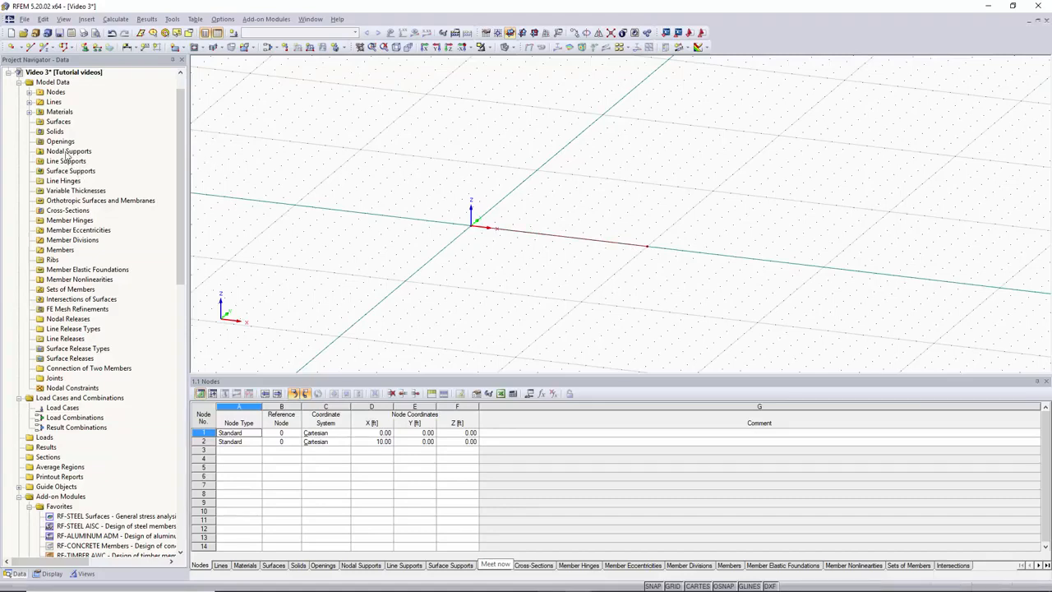
left_click(29, 112)
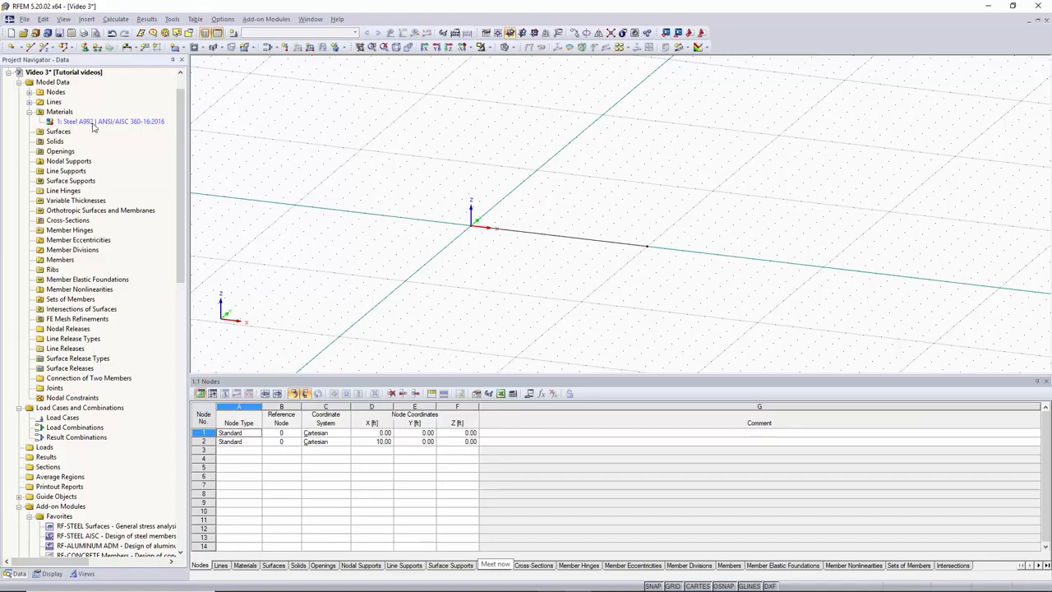
left_click(94, 123)
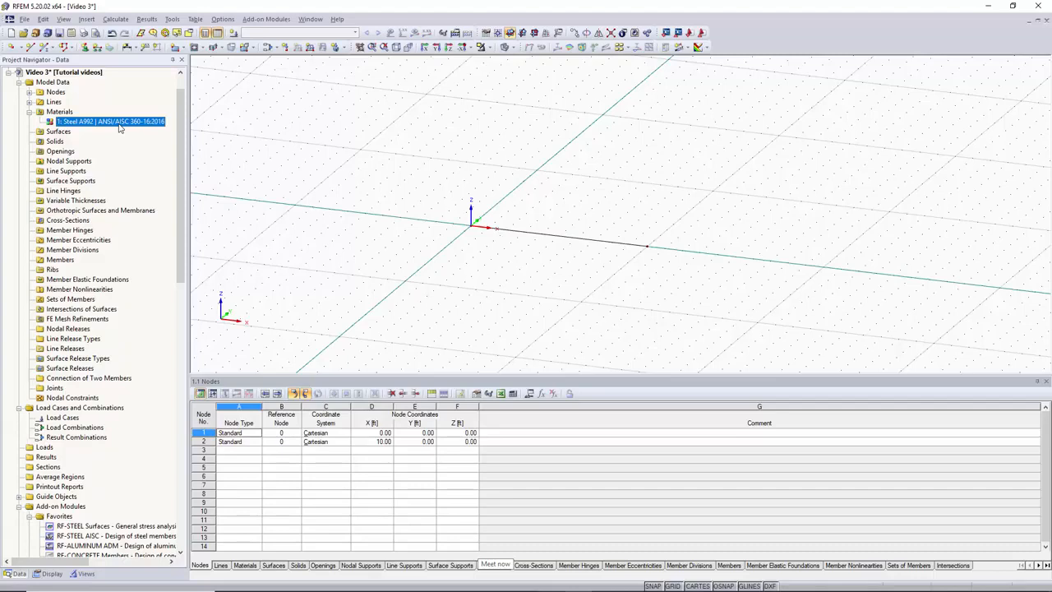
key("Up")
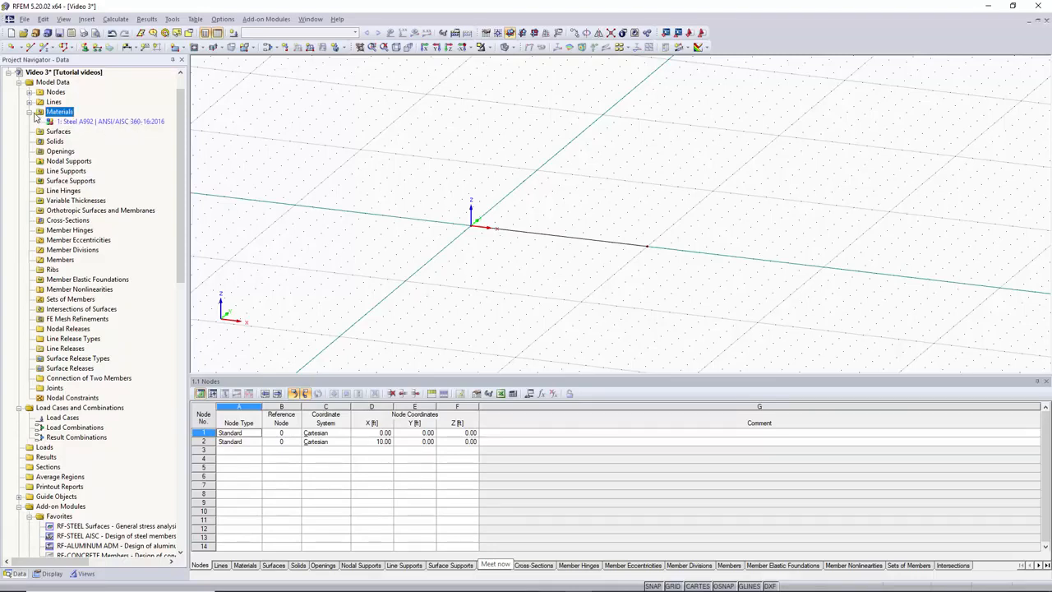
key("Left")
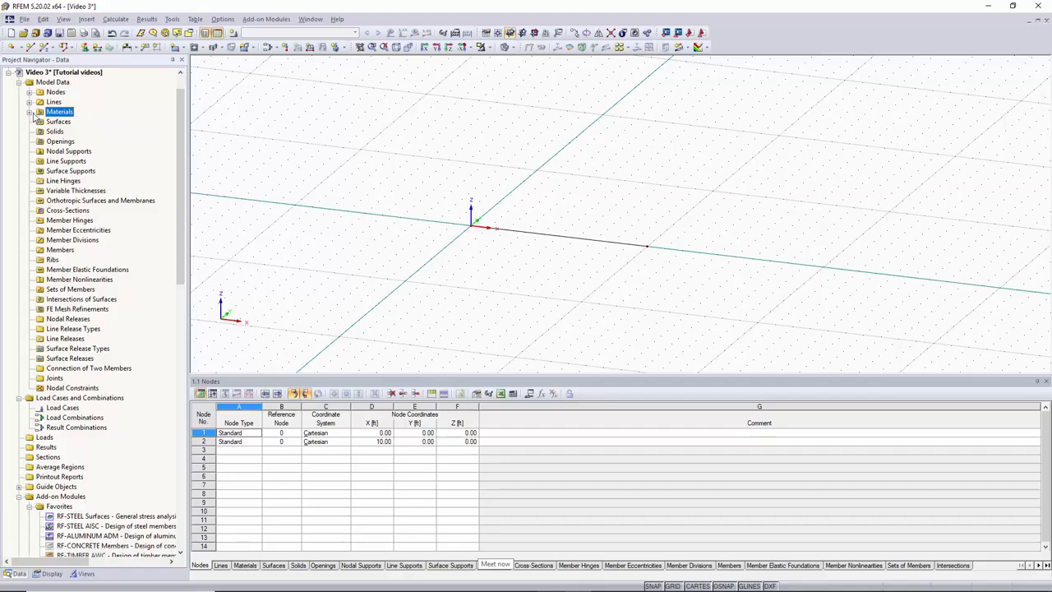
left_click(86, 18)
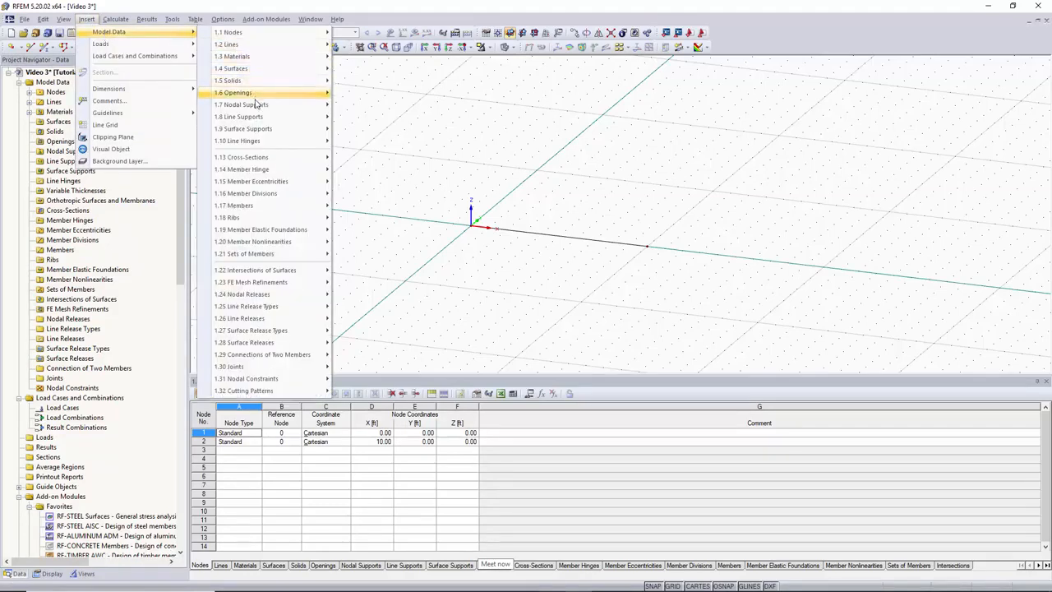
mouse_move(271, 156)
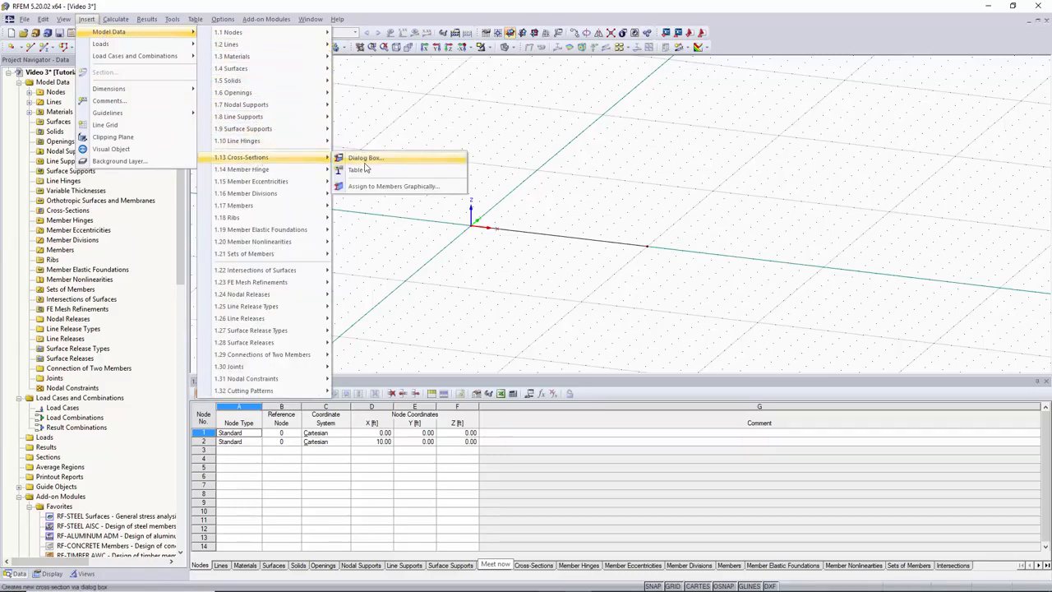
left_click(352, 157)
left_click(58, 170)
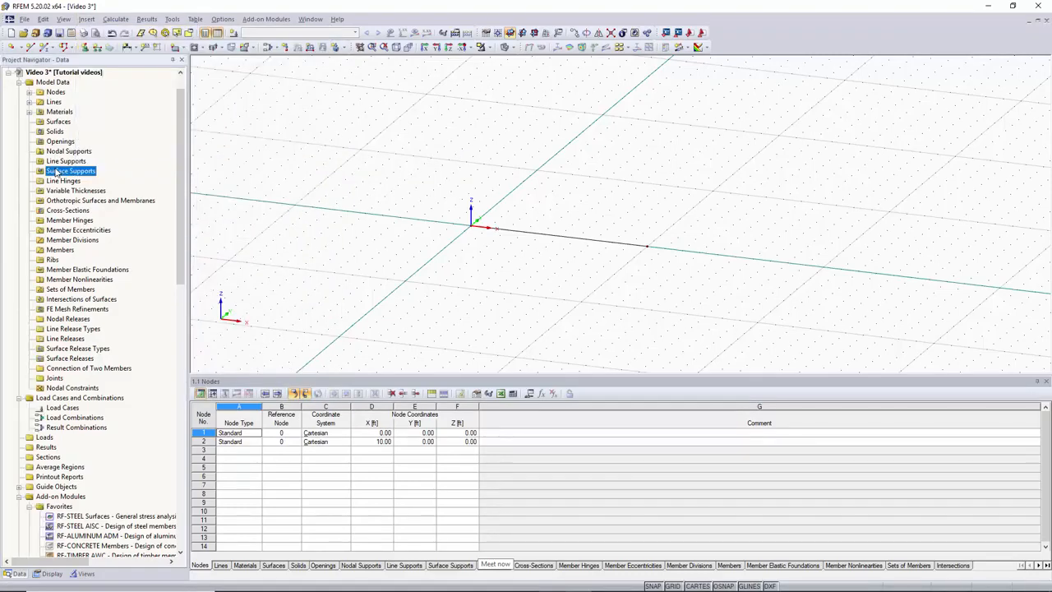
Create a new cross-section from the library's rolled I-sections, choosing W 30x326 from AISC 15 with material Steel A992.
right_click(74, 210)
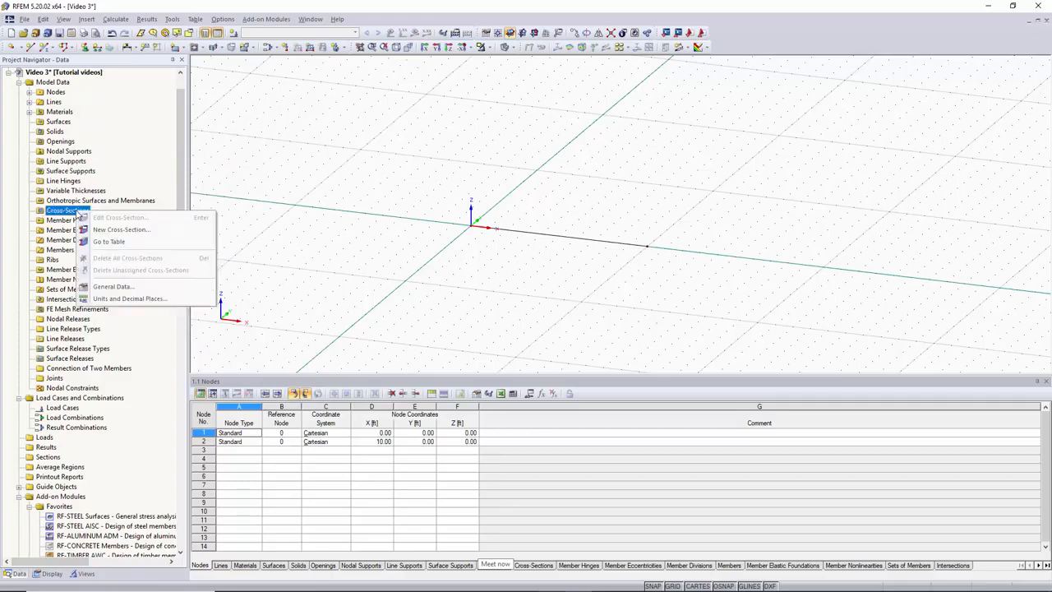
left_click(125, 230)
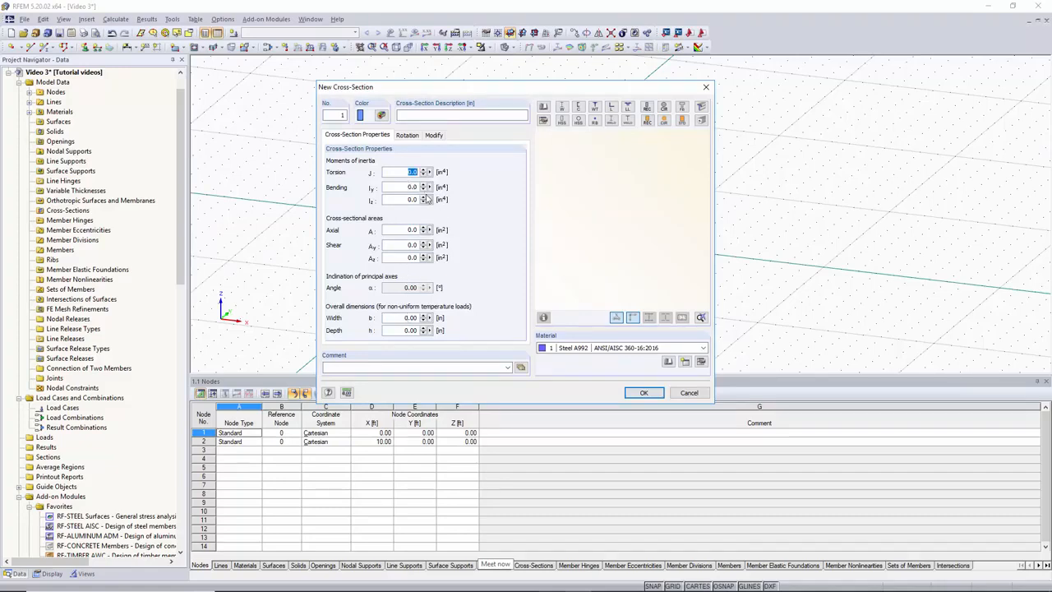
left_click(543, 108)
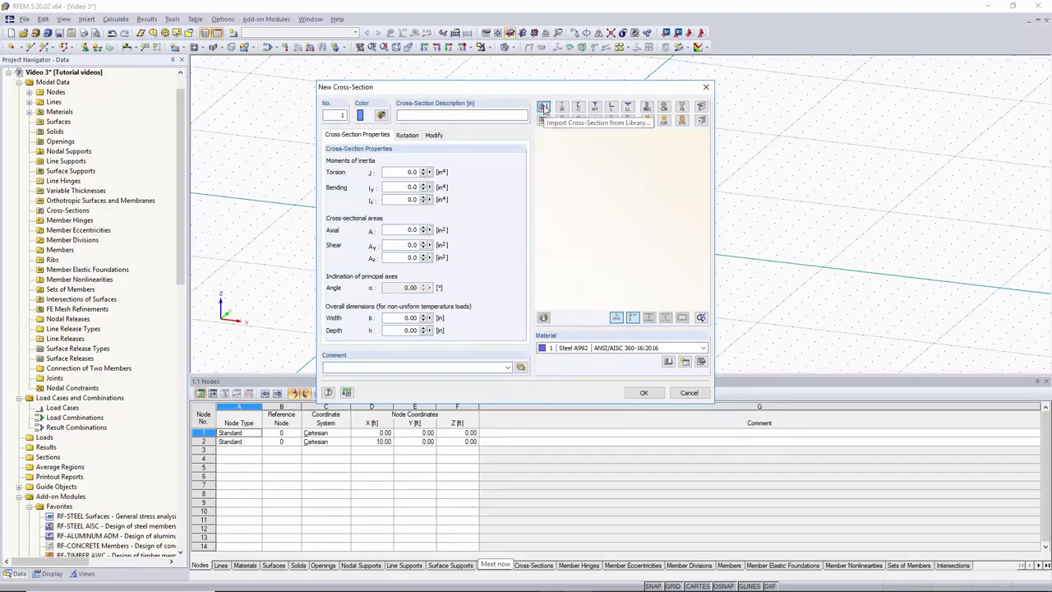
left_click(544, 107)
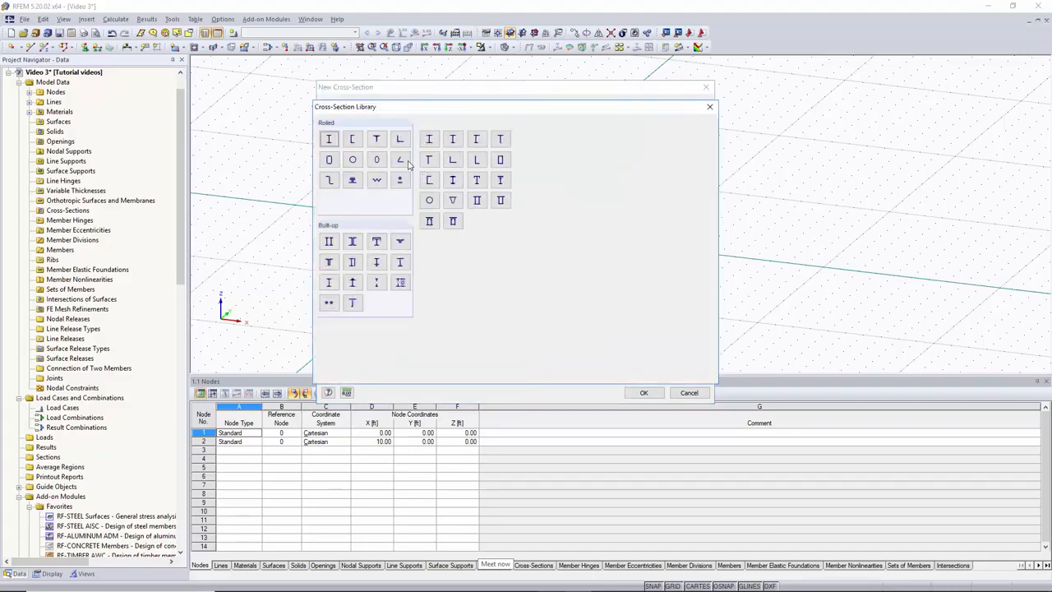
left_click(331, 139)
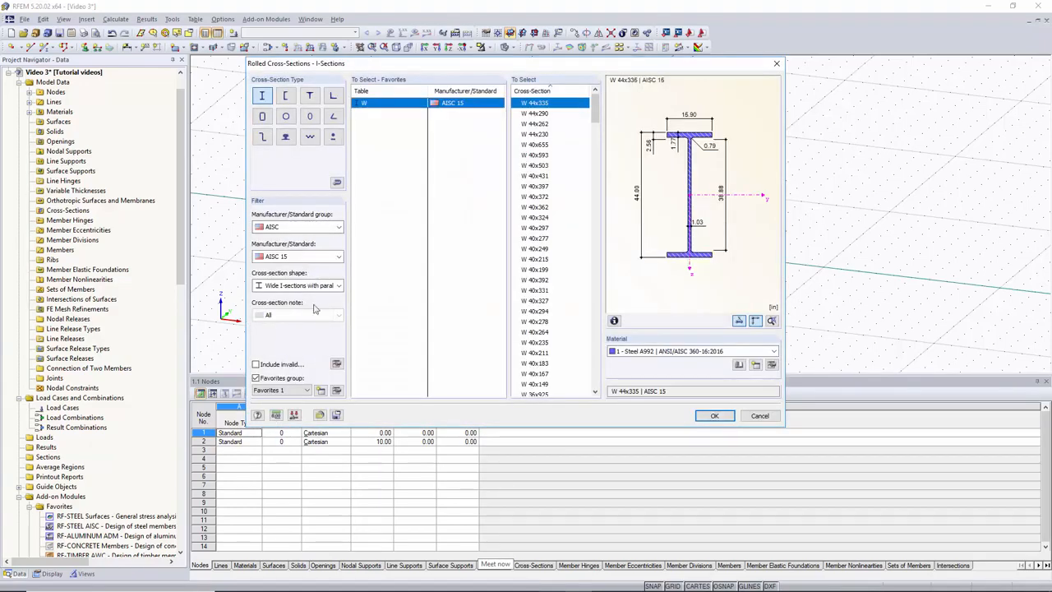
left_click(329, 255)
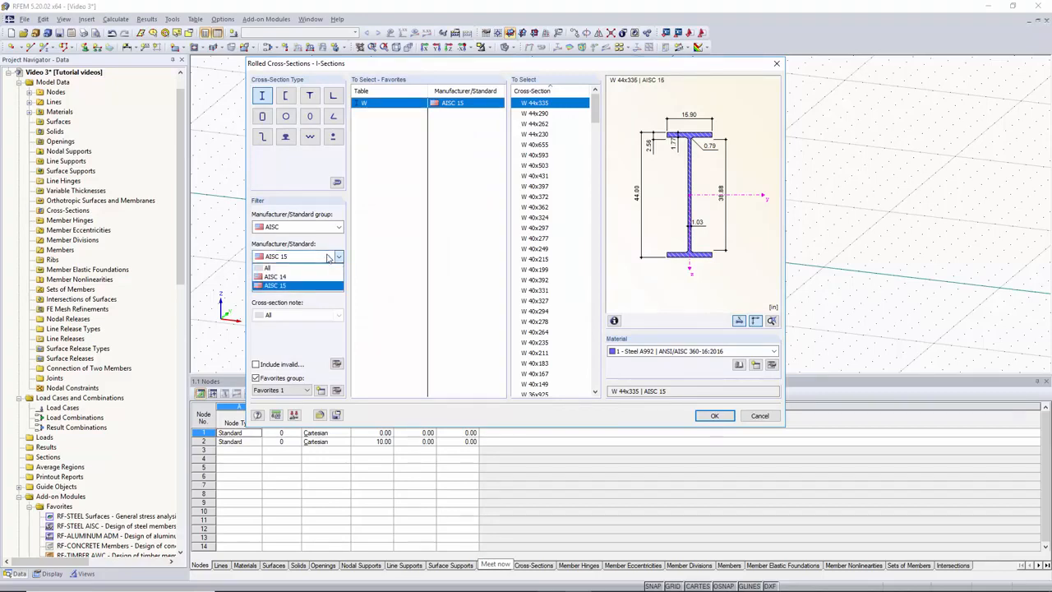
left_click(329, 256)
scroll(546, 189, "down", 15)
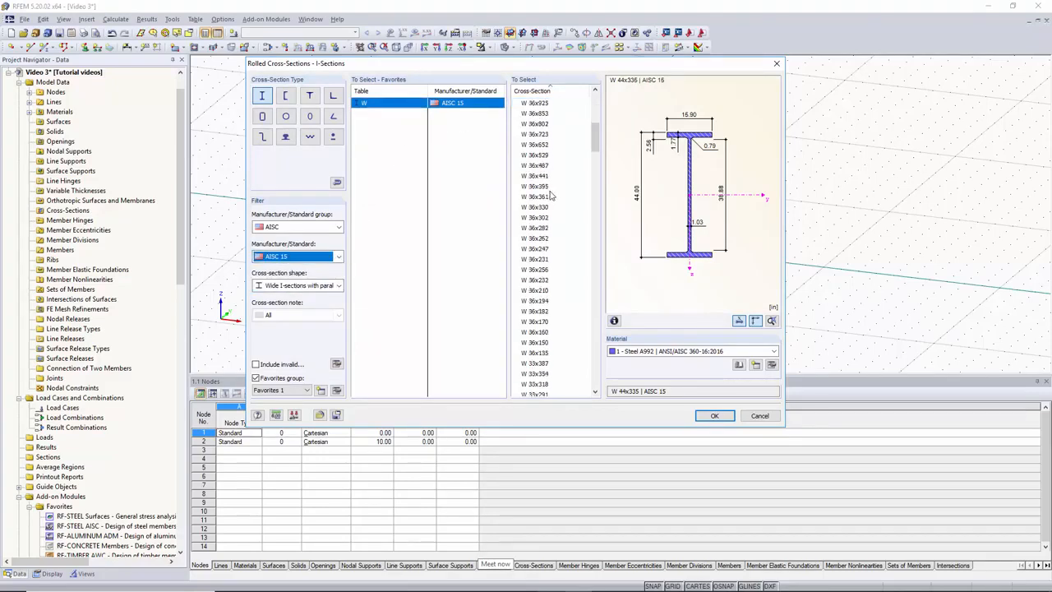
left_click(541, 228)
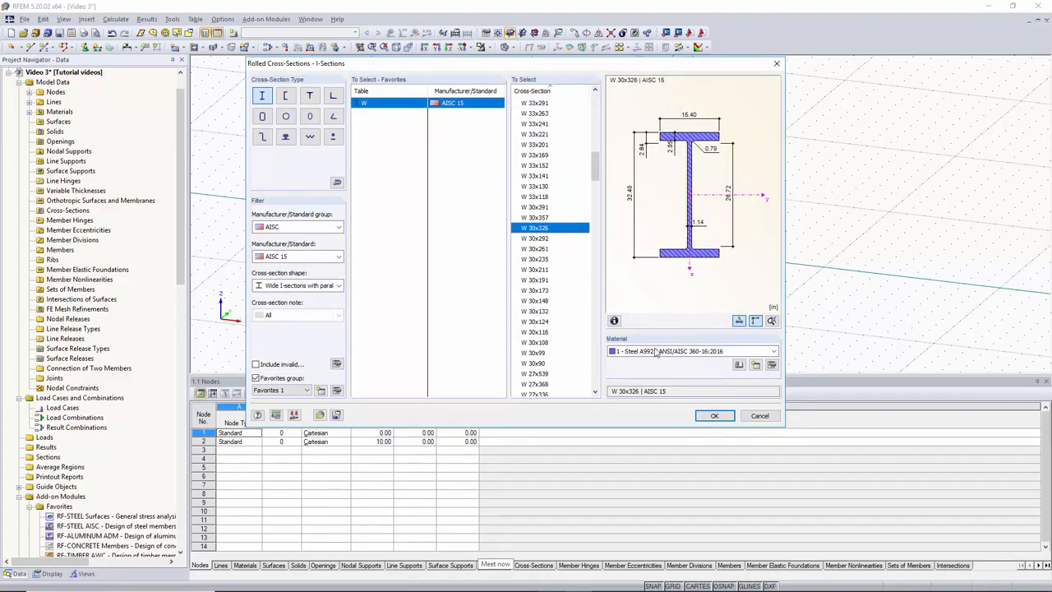
left_click(715, 416)
left_click(657, 397)
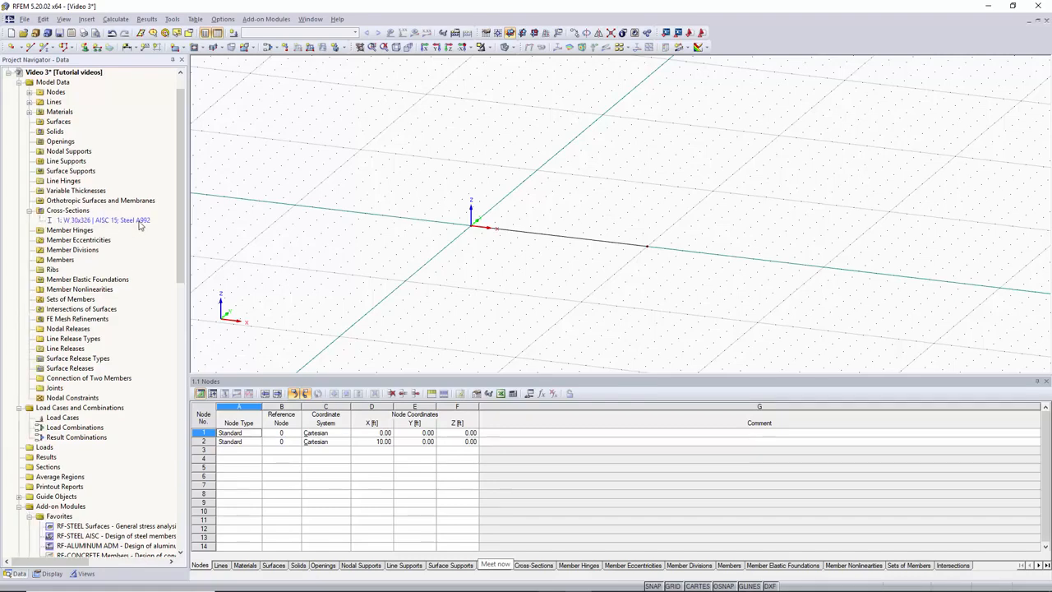
Start a new member with the member dialog and assign it to line 1, picking the line graphically in the model.
left_click(29, 112)
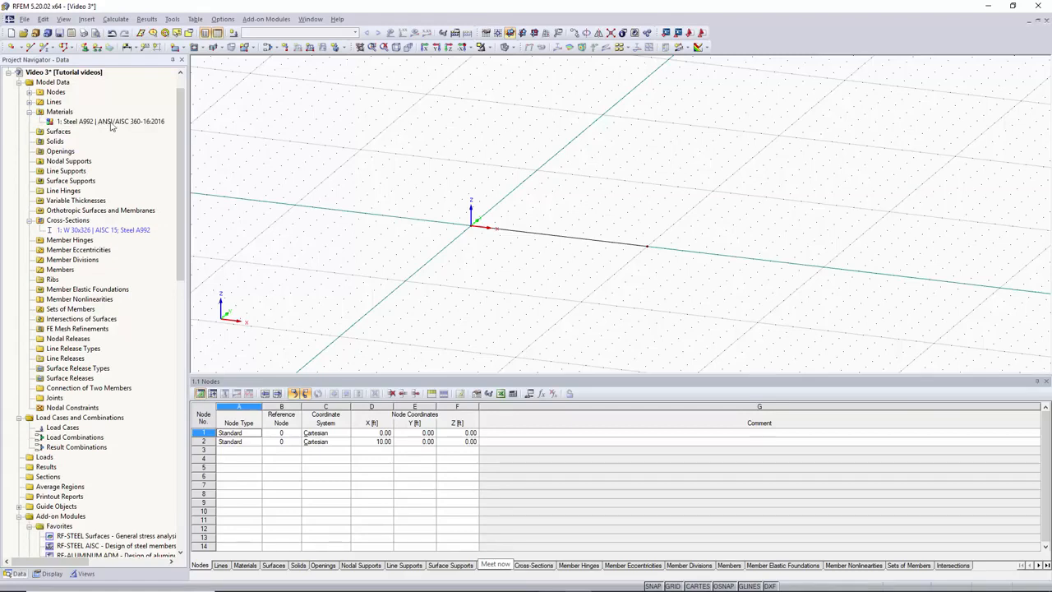
left_click(121, 231)
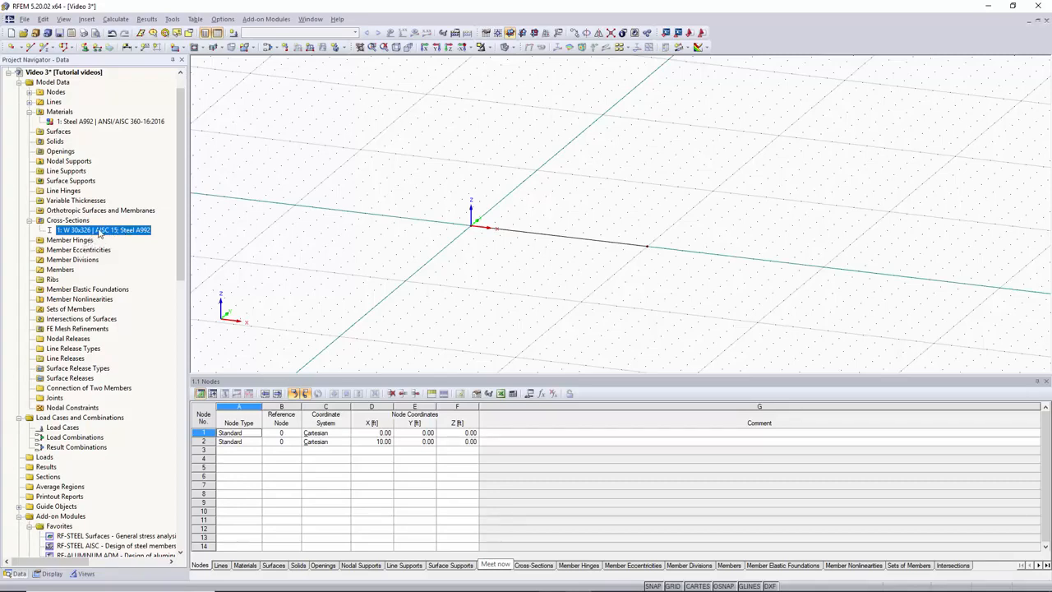
left_click(60, 271)
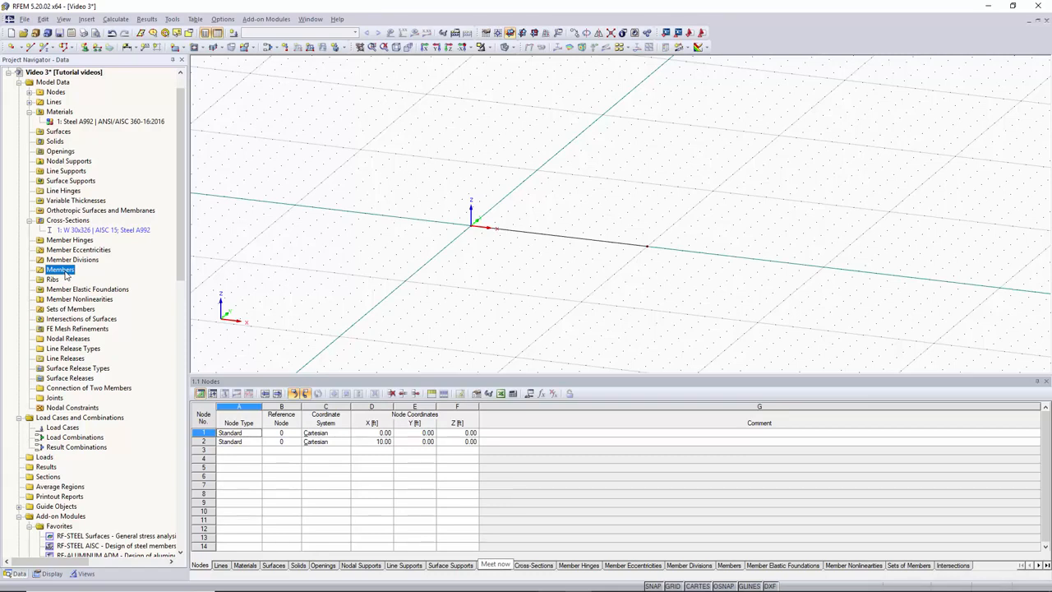
right_click(66, 276)
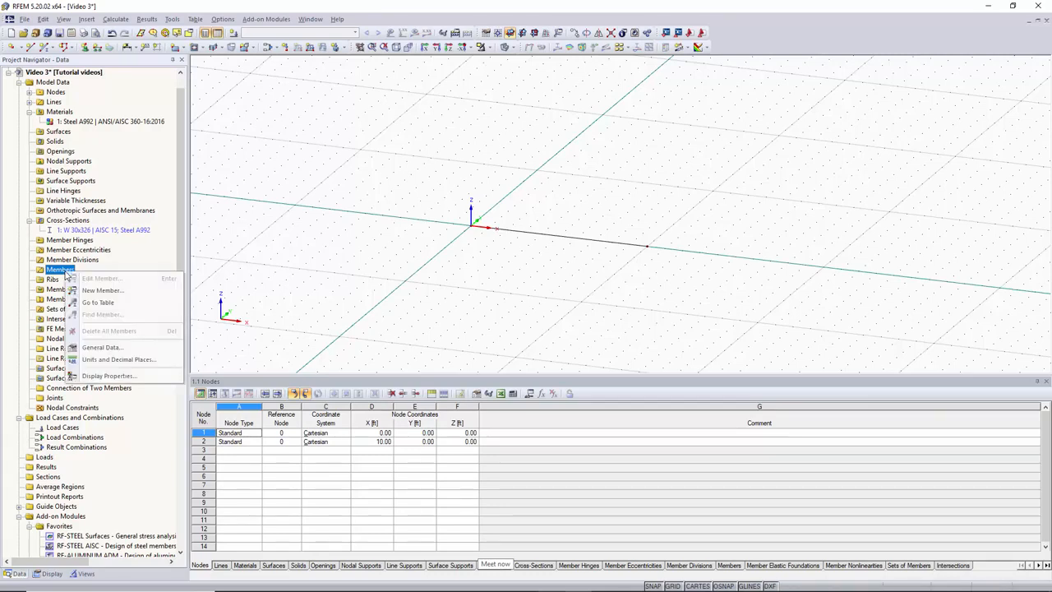
left_click(101, 290)
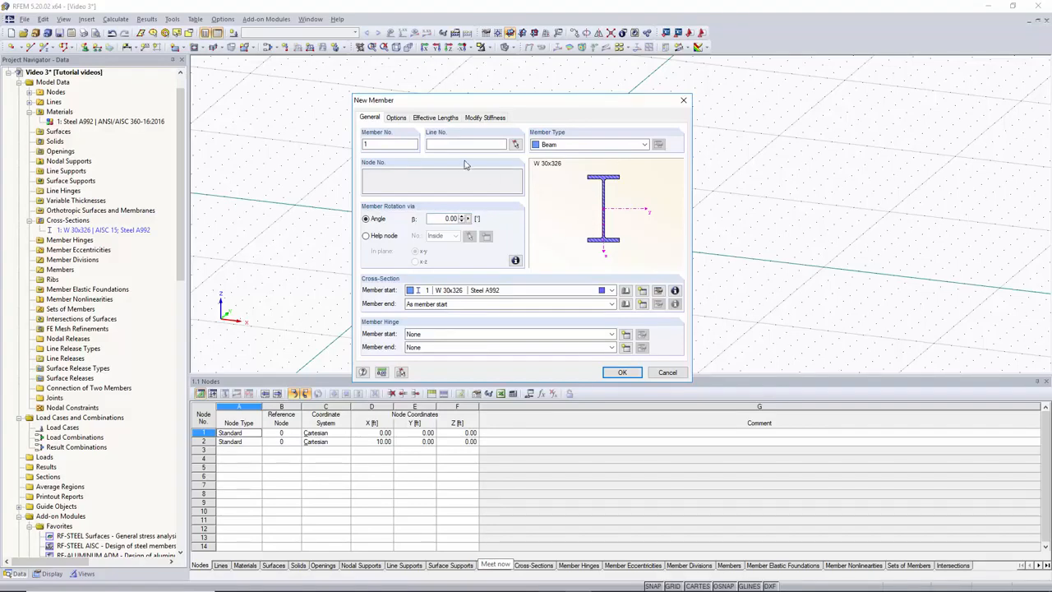
left_click(488, 146)
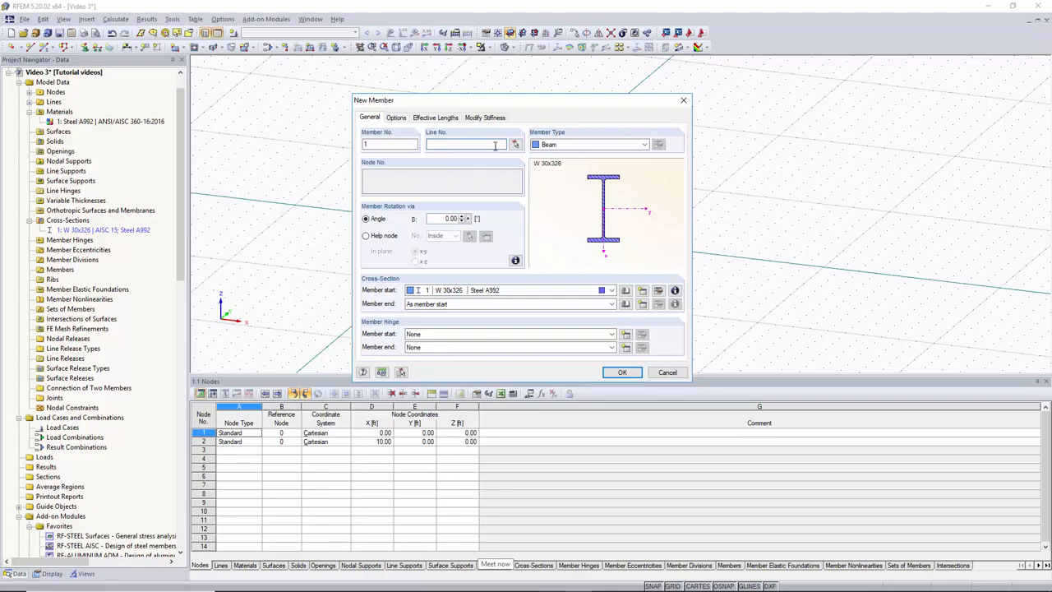
type("1")
left_click(515, 143)
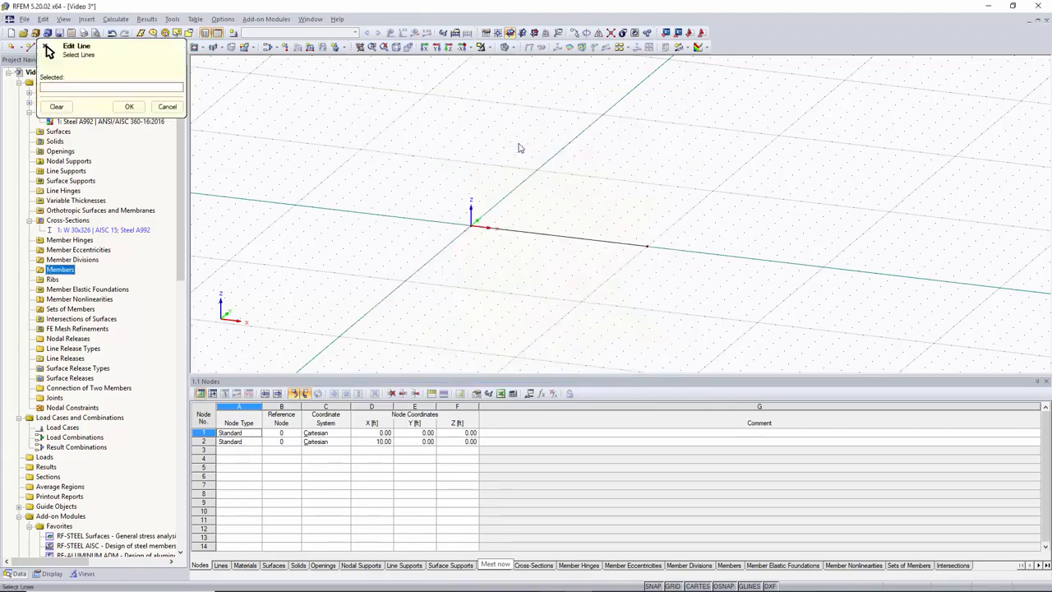
left_click(540, 240)
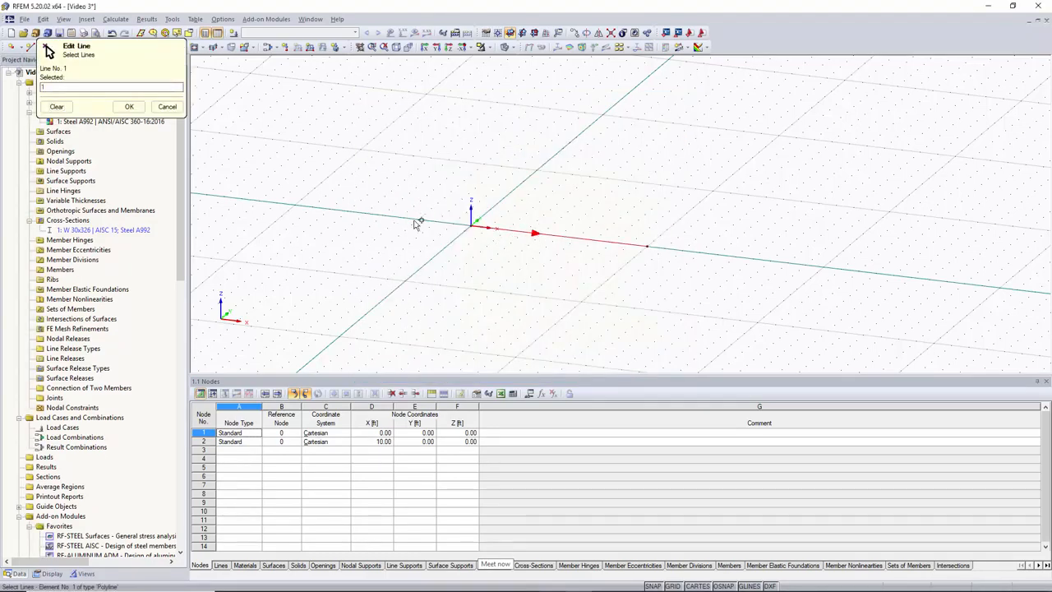
left_click(128, 107)
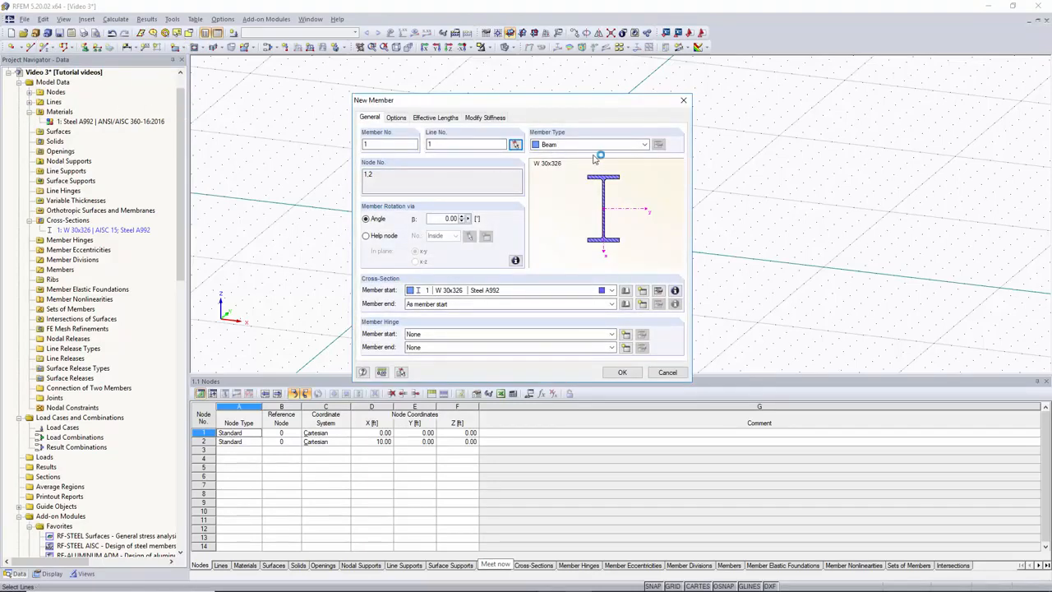
Create the member as type Beam with a 0.00° rotation angle, cross-section W 30x326 and no hinges.
left_click(645, 145)
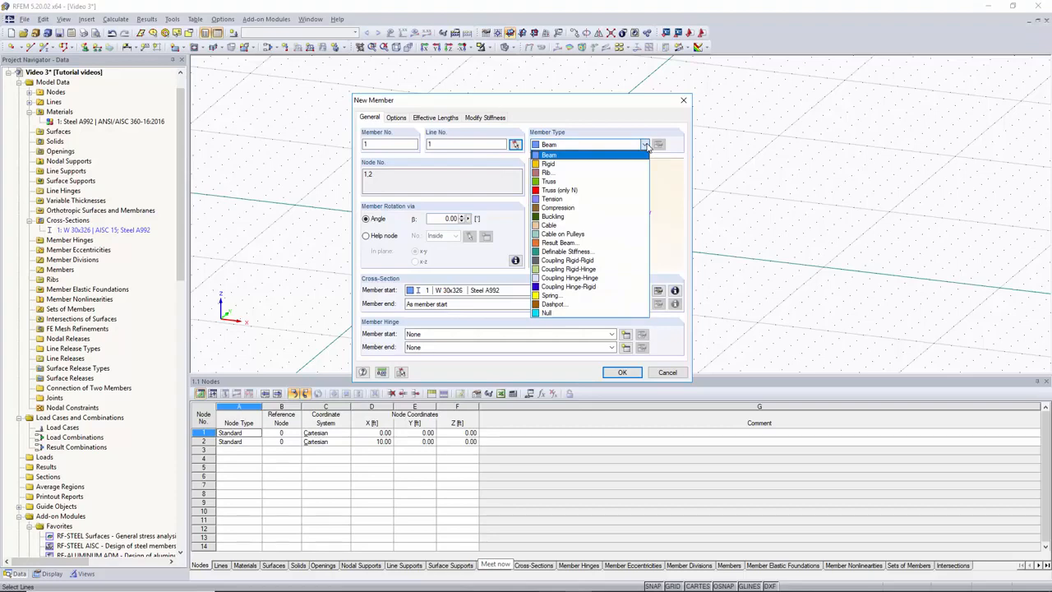
left_click(646, 145)
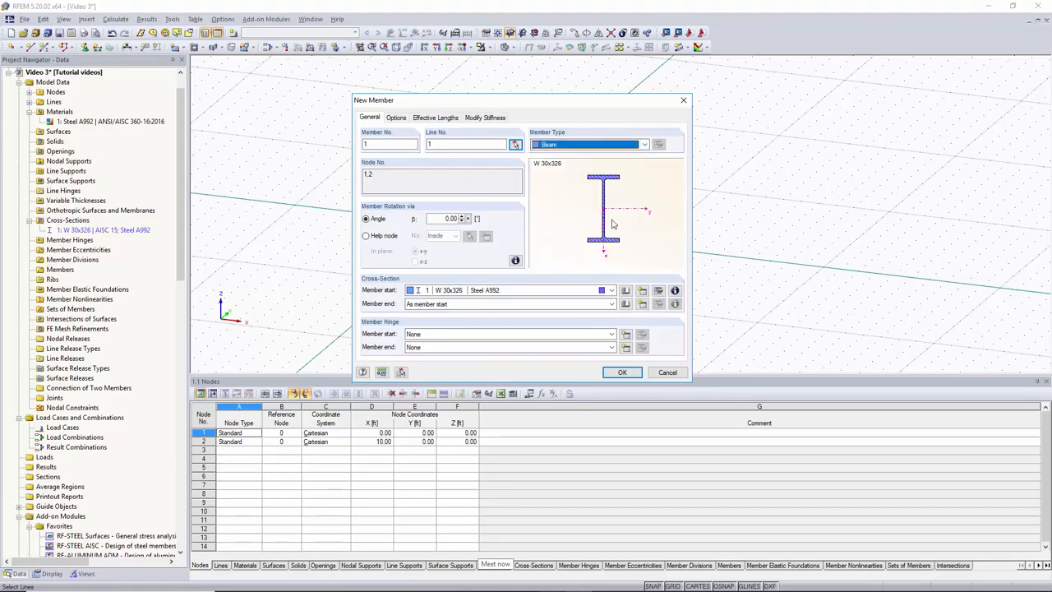
left_click(475, 218)
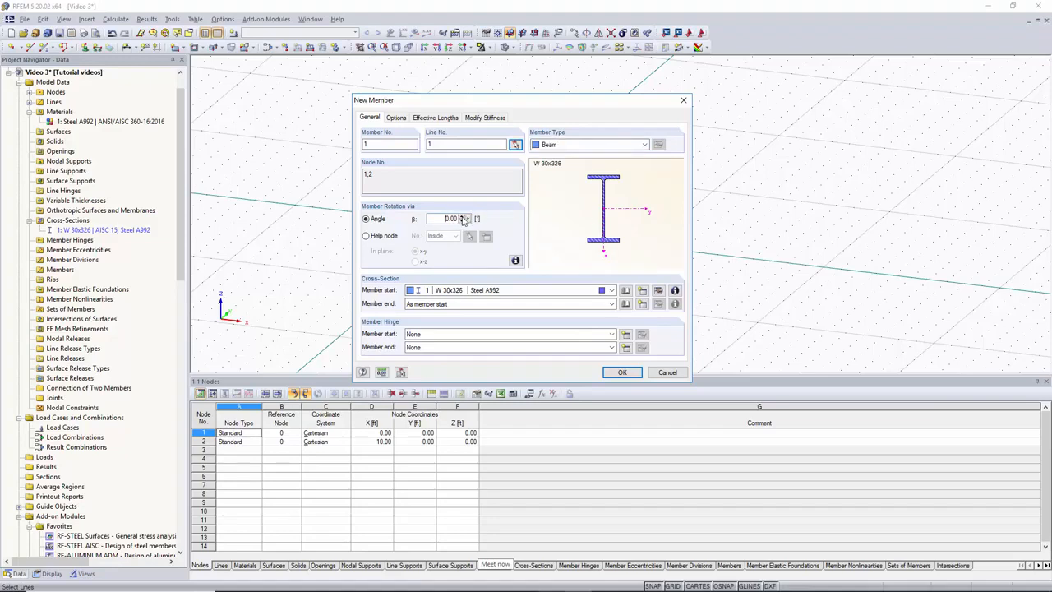
left_click(464, 216)
left_click(463, 221)
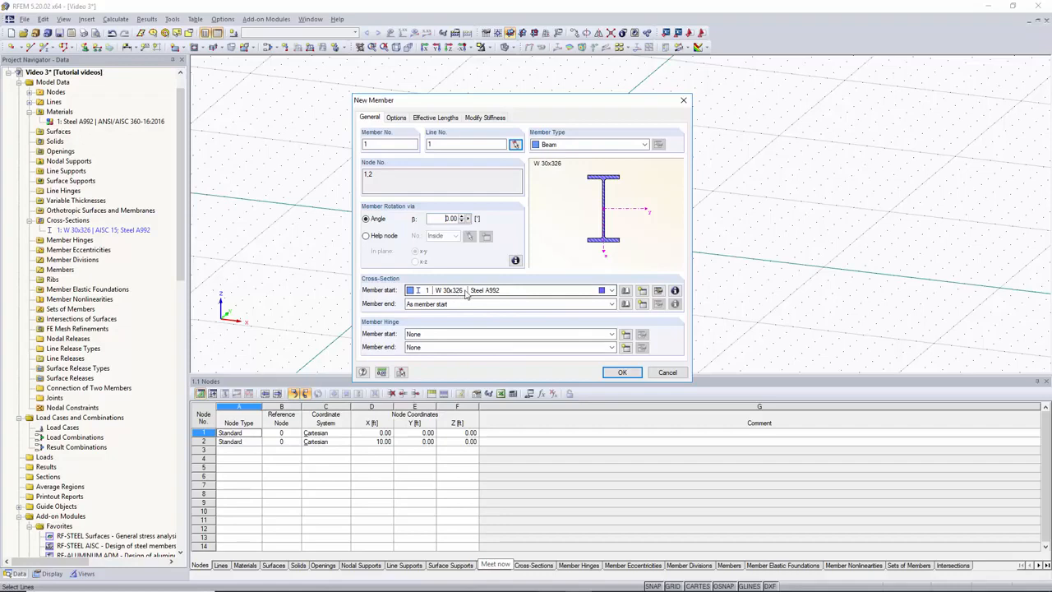
left_click(621, 372)
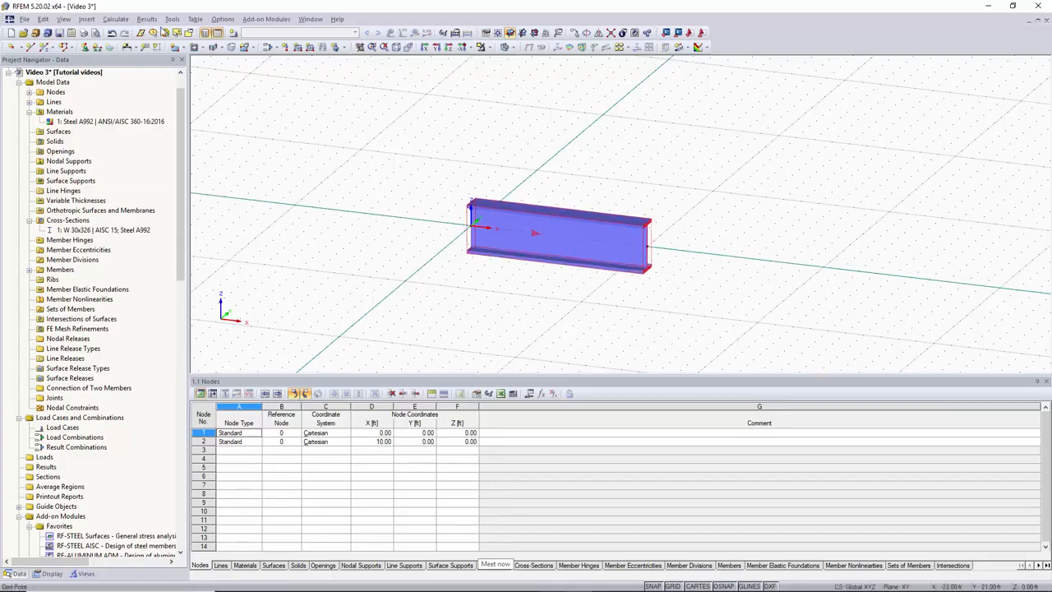
left_click(86, 19)
mouse_move(115, 19)
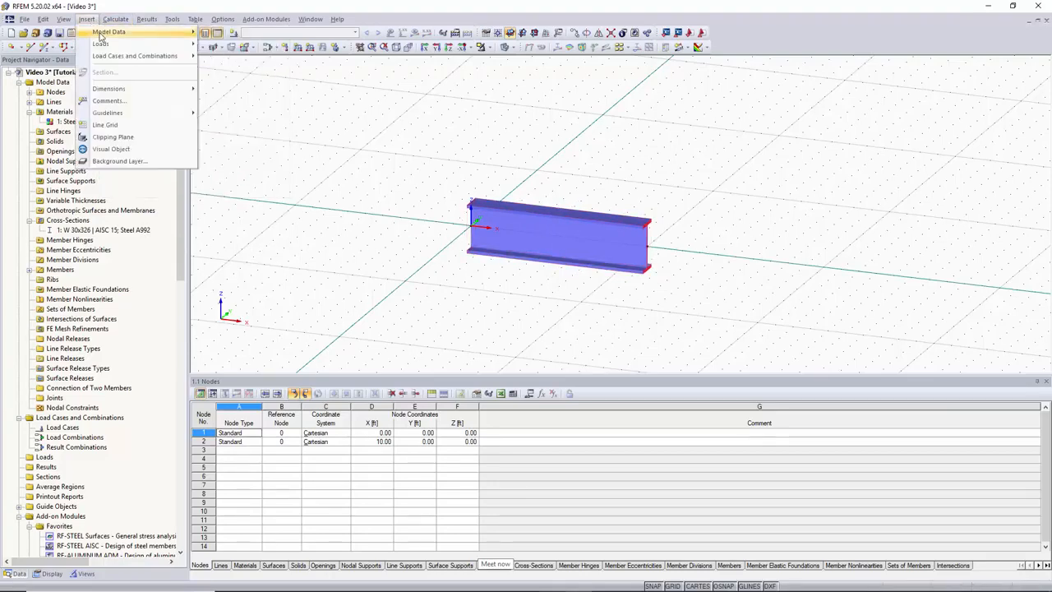
mouse_move(278, 119)
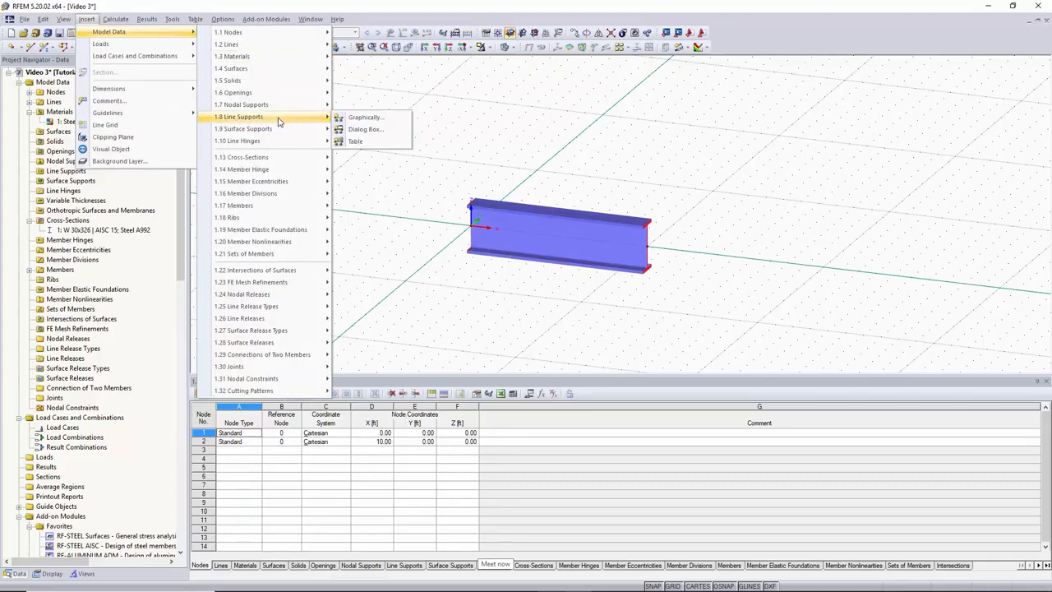
left_click(378, 189)
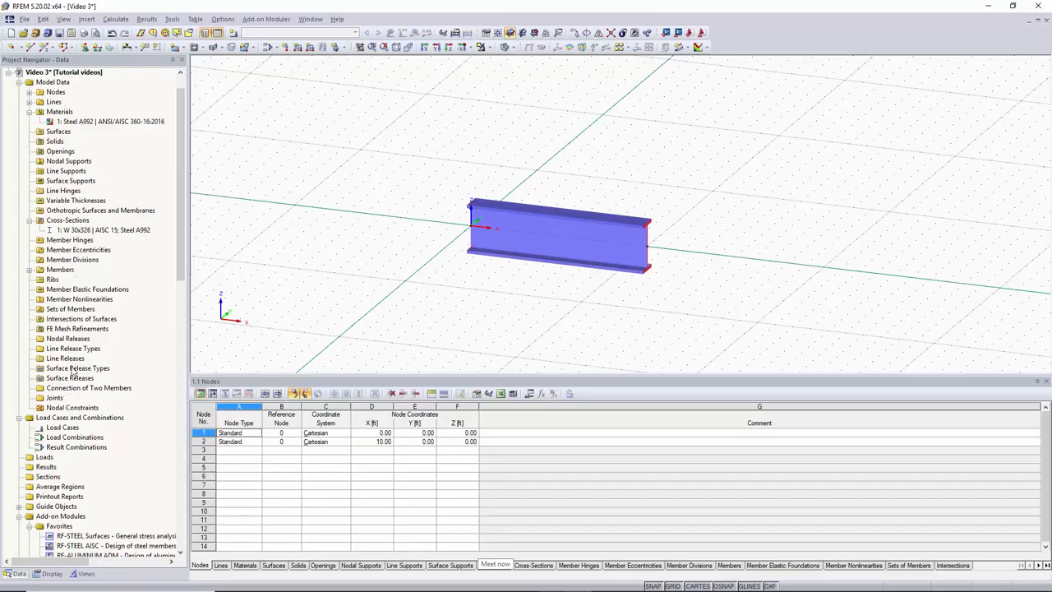
Create a nodal support in global X,Y,Z axes with all three translations fixed, releasing the rotational restraint about Z.
right_click(70, 162)
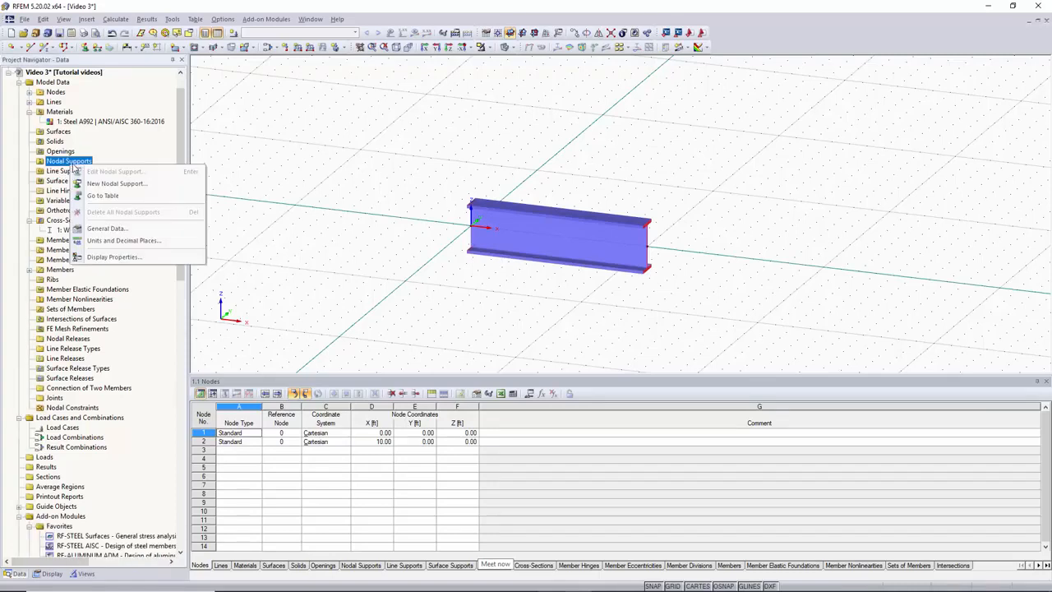
left_click(115, 183)
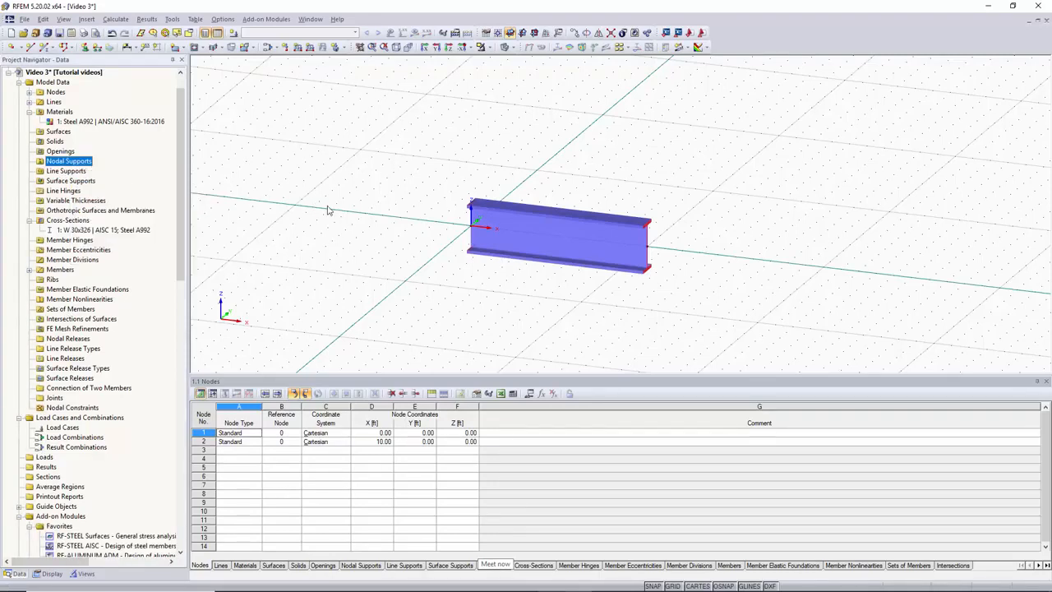
left_click_drag(472, 131, 576, 89)
left_click(477, 343)
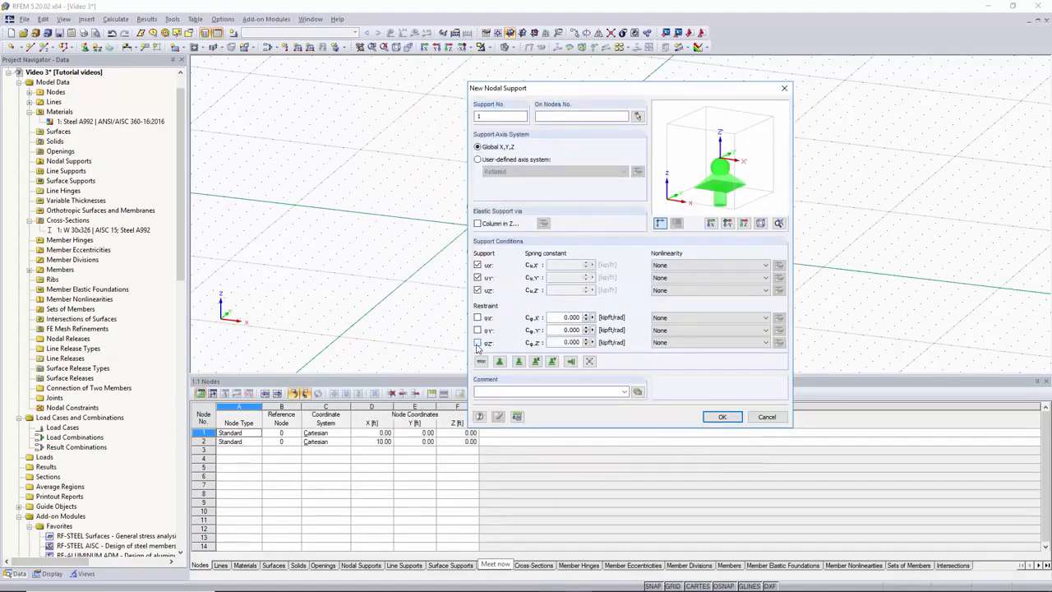
left_click(722, 416)
Edit nodal support 1 to assign it to node 1, and inspect the support symbol on the beam.
right_click(78, 165)
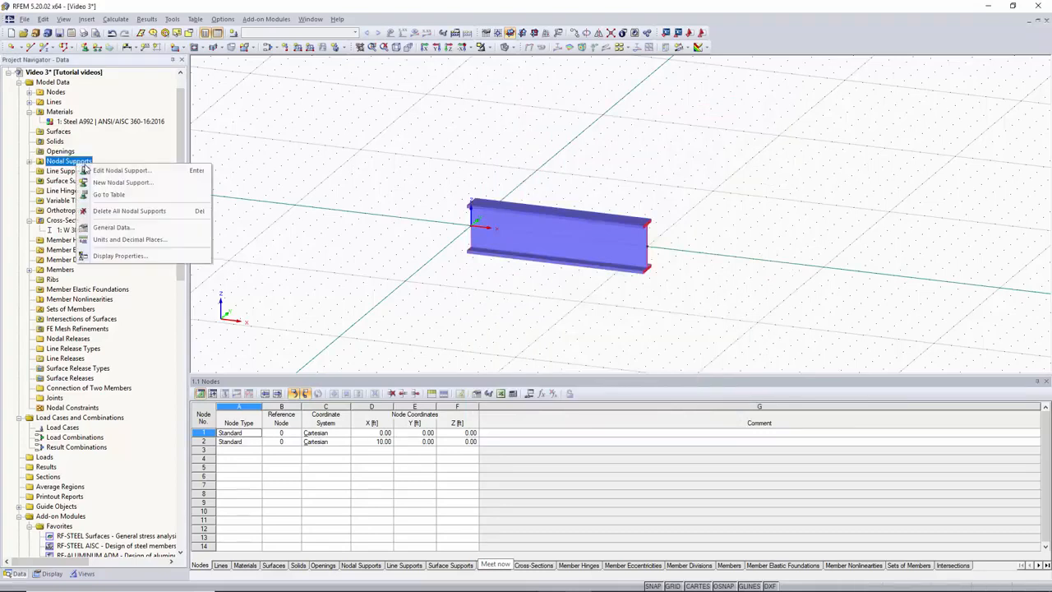
left_click(129, 174)
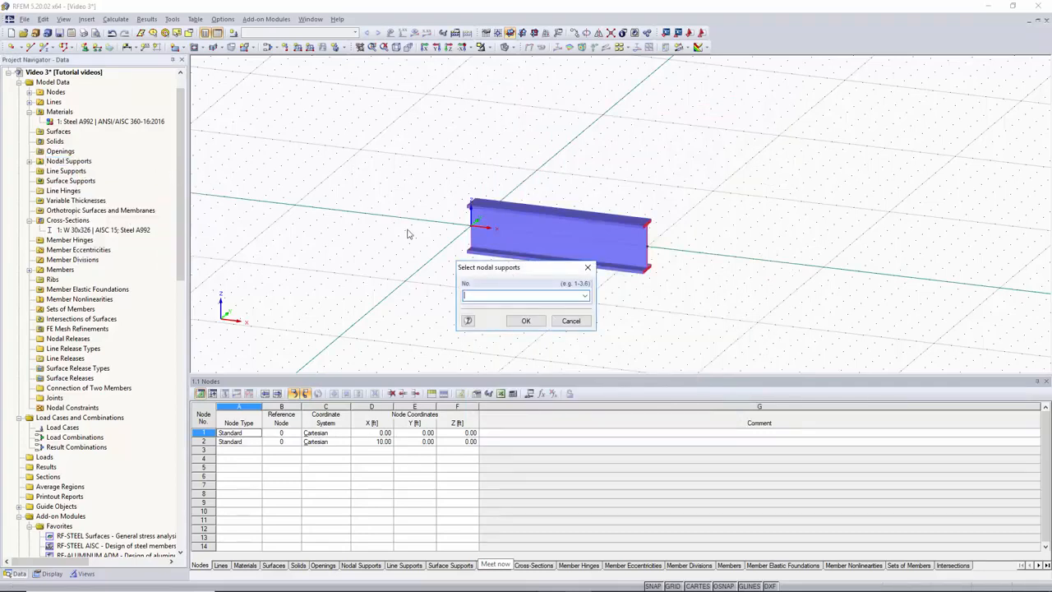
left_click(501, 295)
left_click(497, 306)
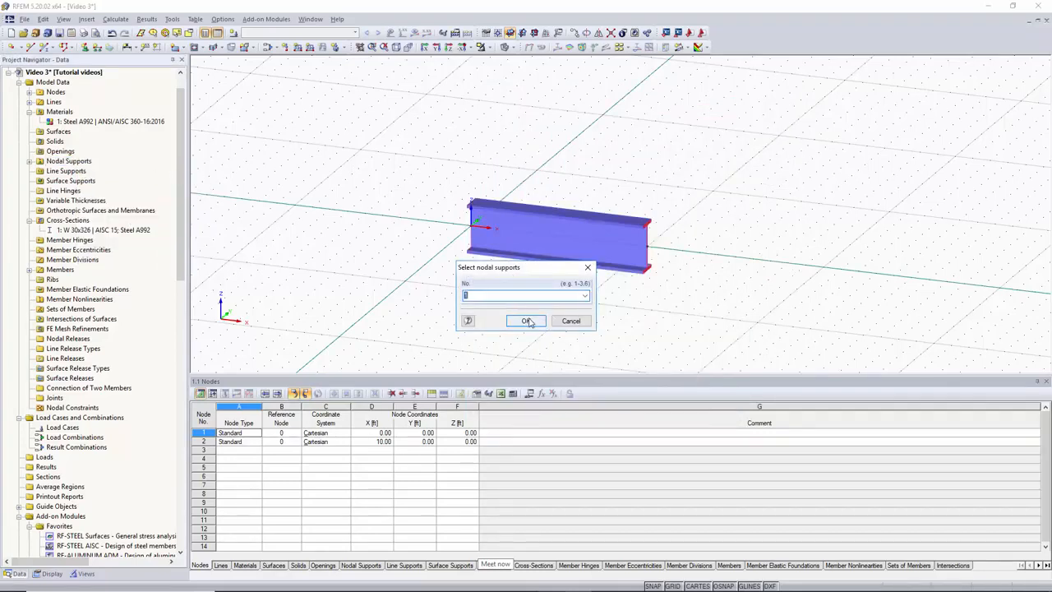
left_click(526, 320)
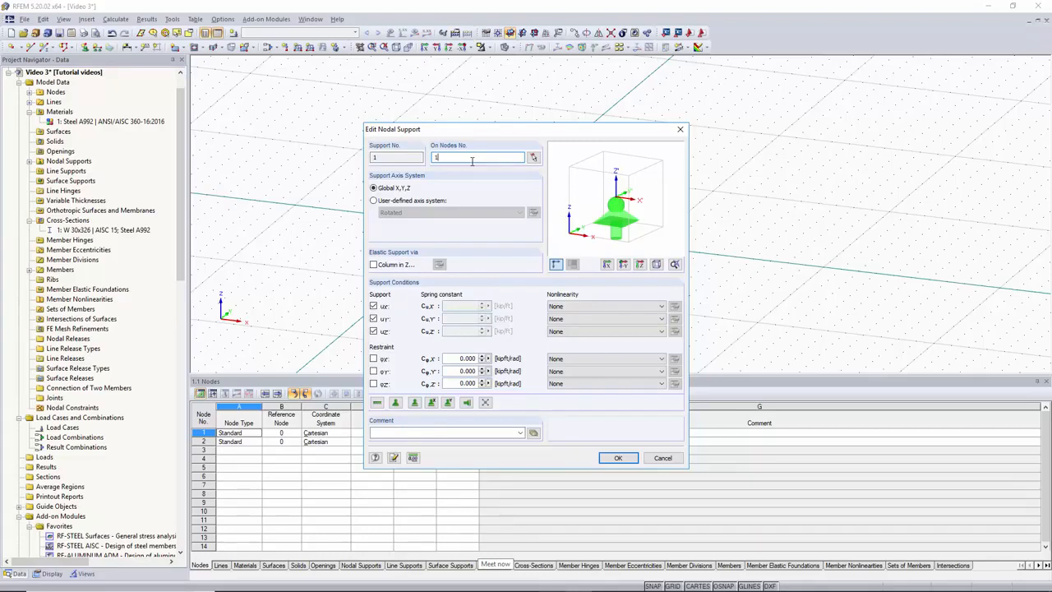
left_click(618, 458)
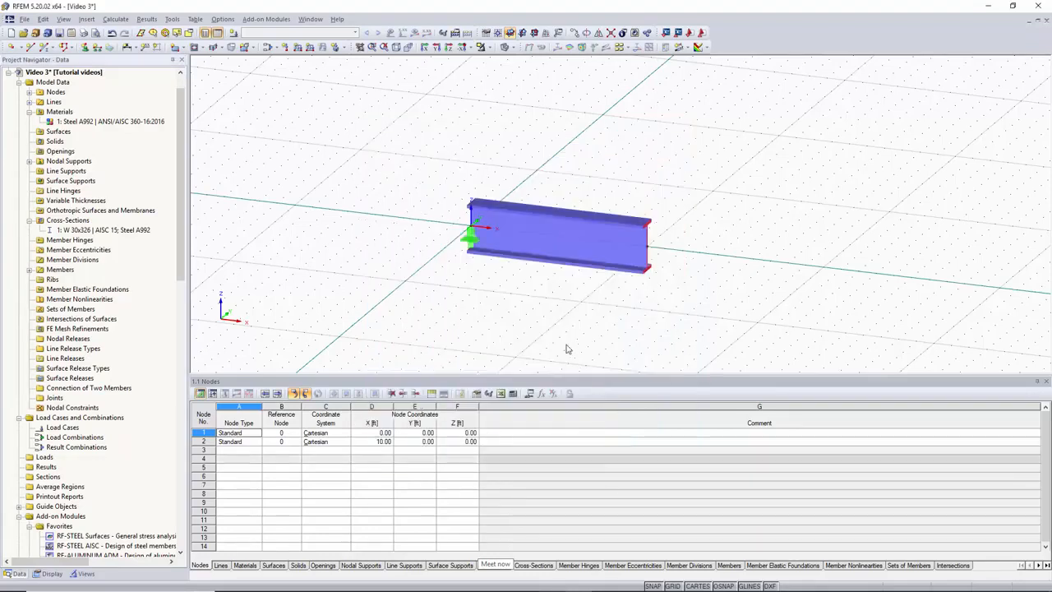
scroll(480, 259, "up", 5)
scroll(480, 252, "down", 5)
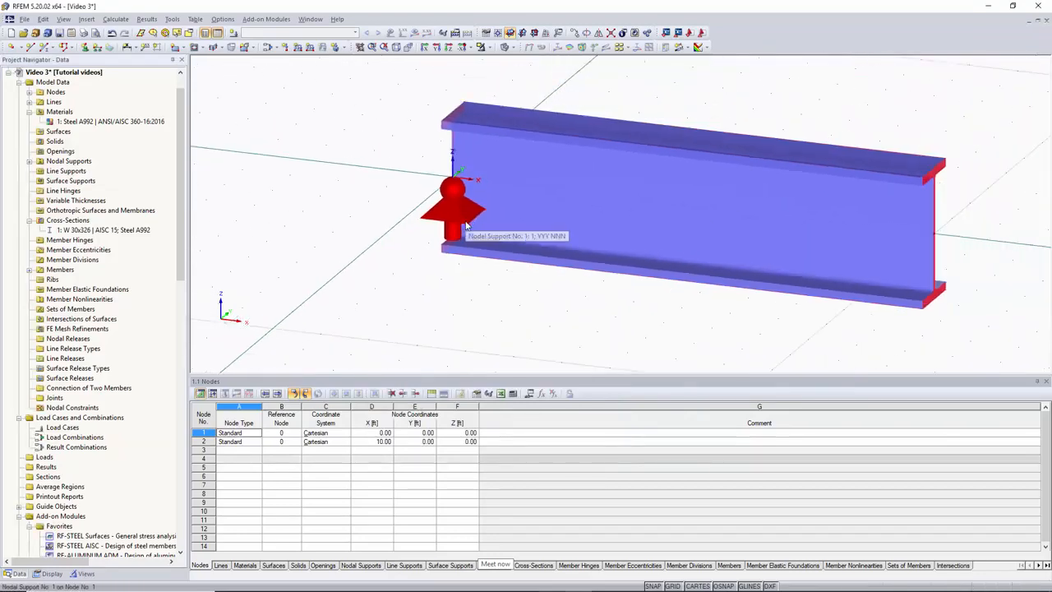
Create a second nodal support with Y and Z translations and X rotation fixed, leaving X translation and Y and Z rotations free.
scroll(359, 224, "down", 2)
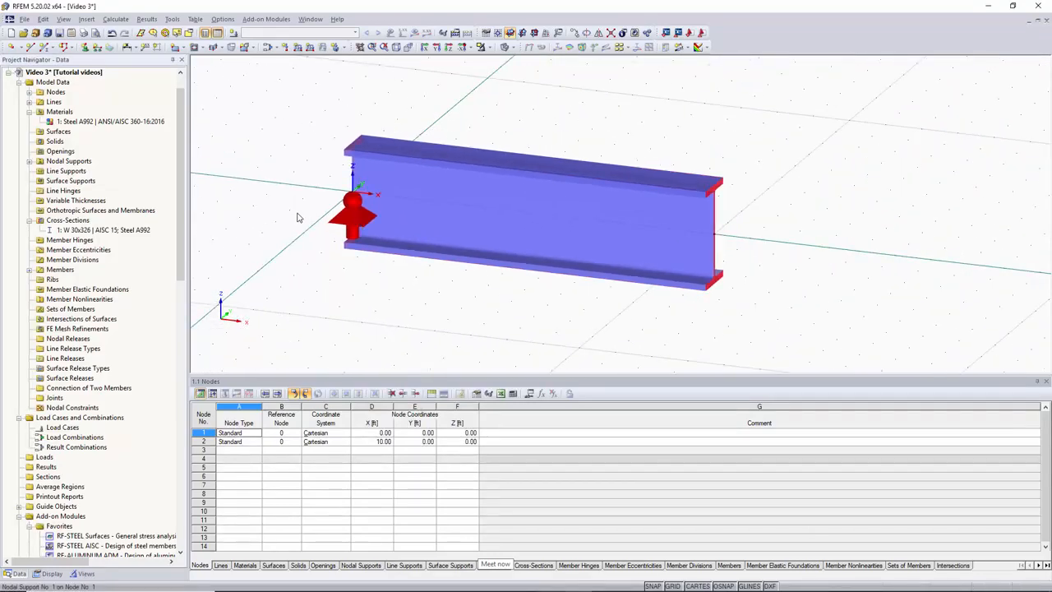
right_click(69, 161)
key("Escape")
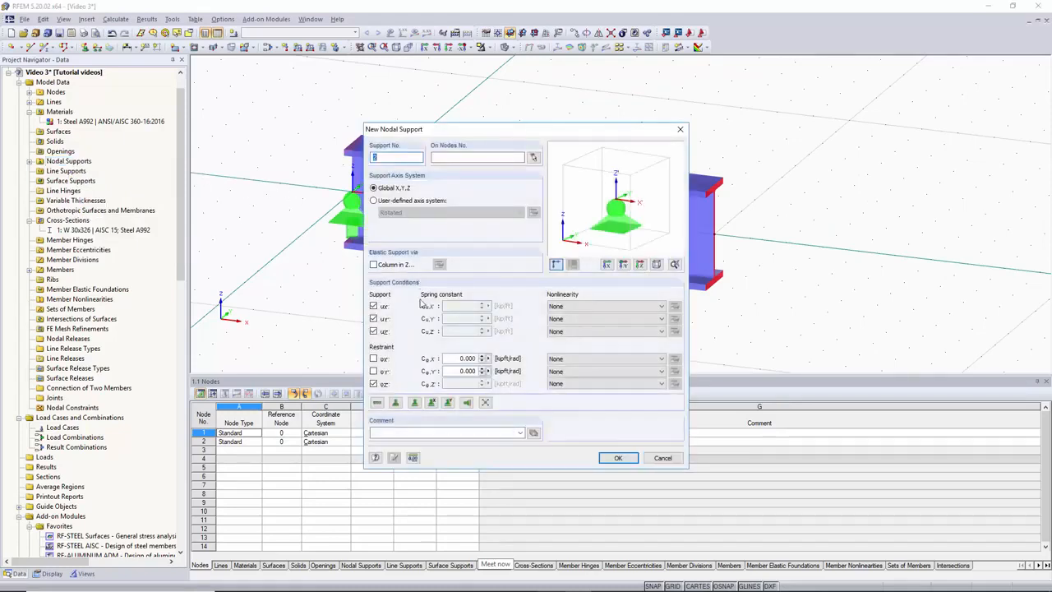
left_click(373, 384)
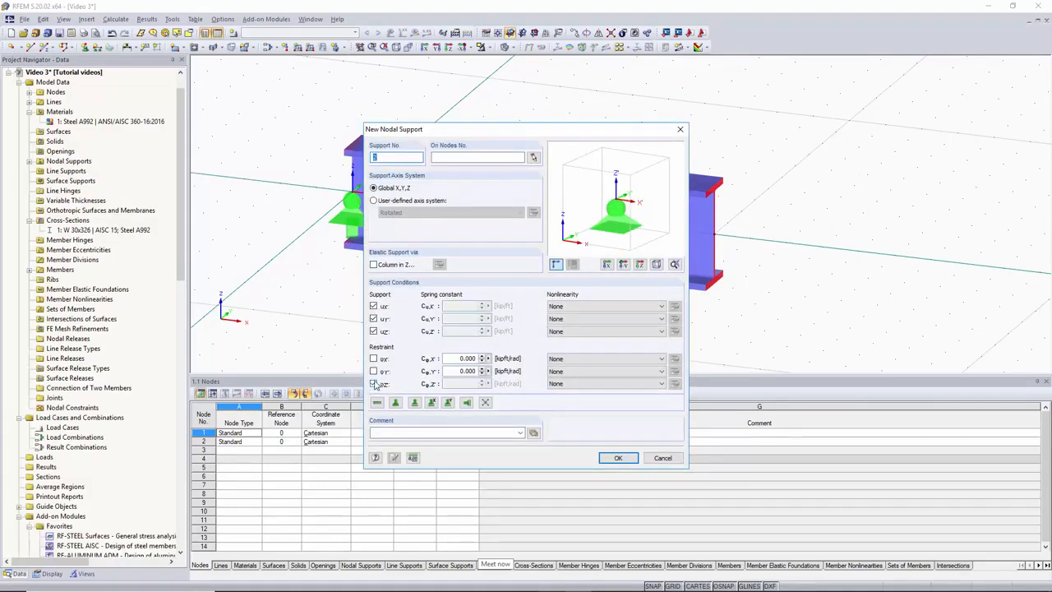
left_click(374, 383)
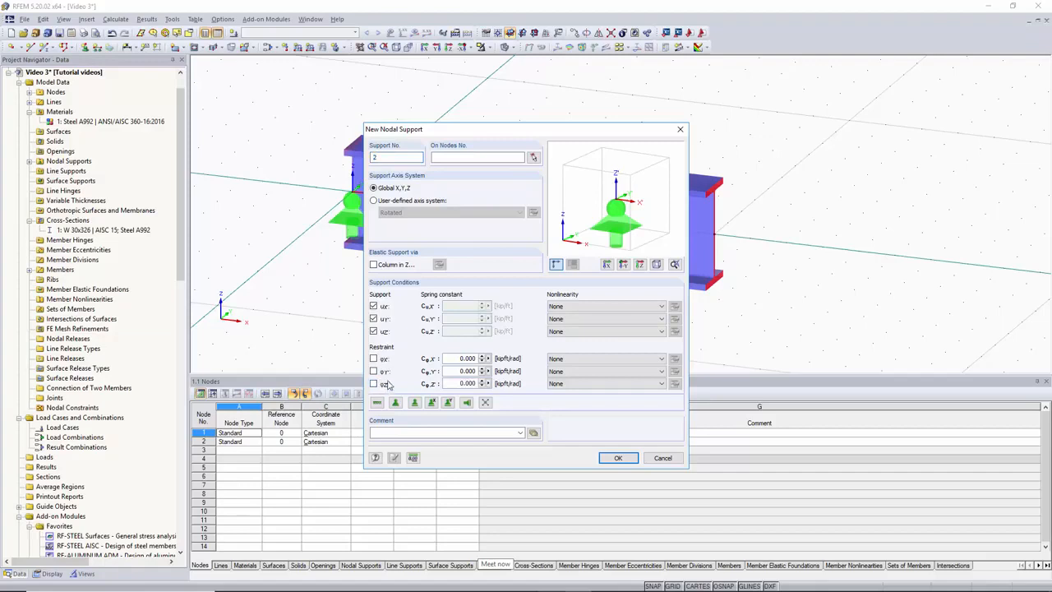
left_click(374, 359)
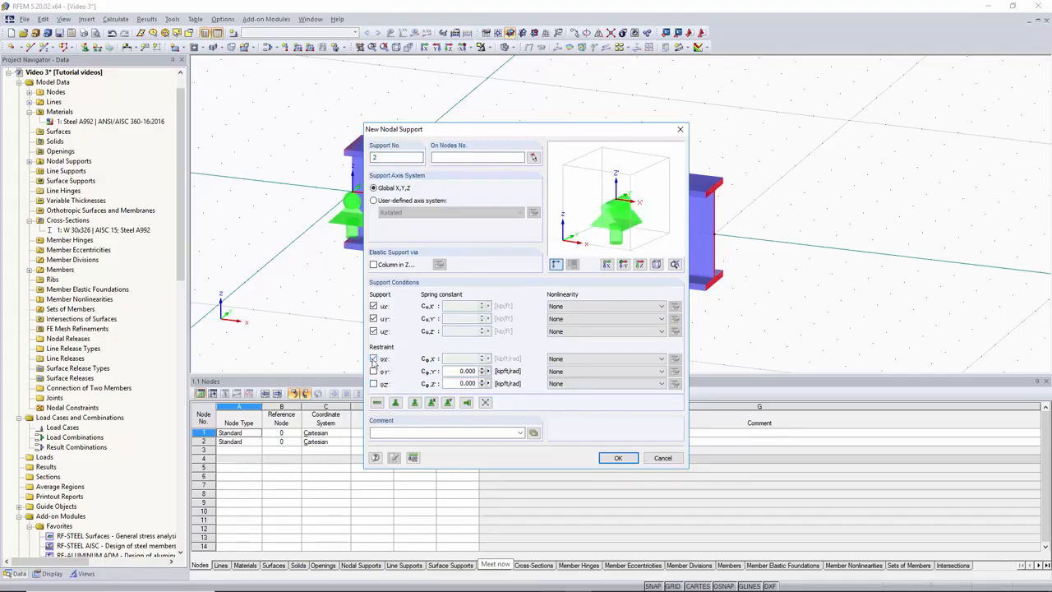
left_click(374, 306)
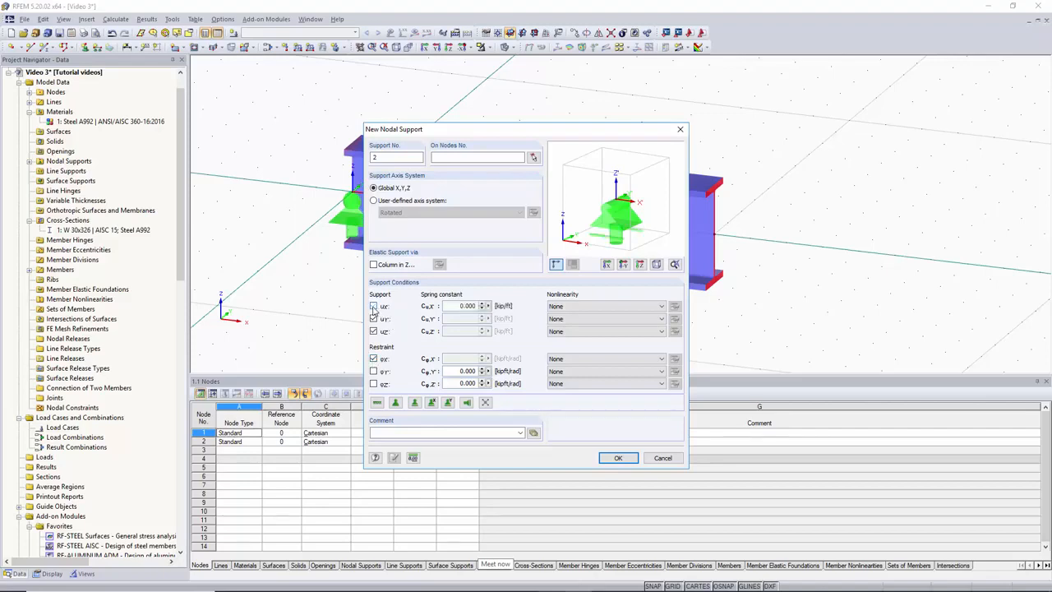
left_click(617, 458)
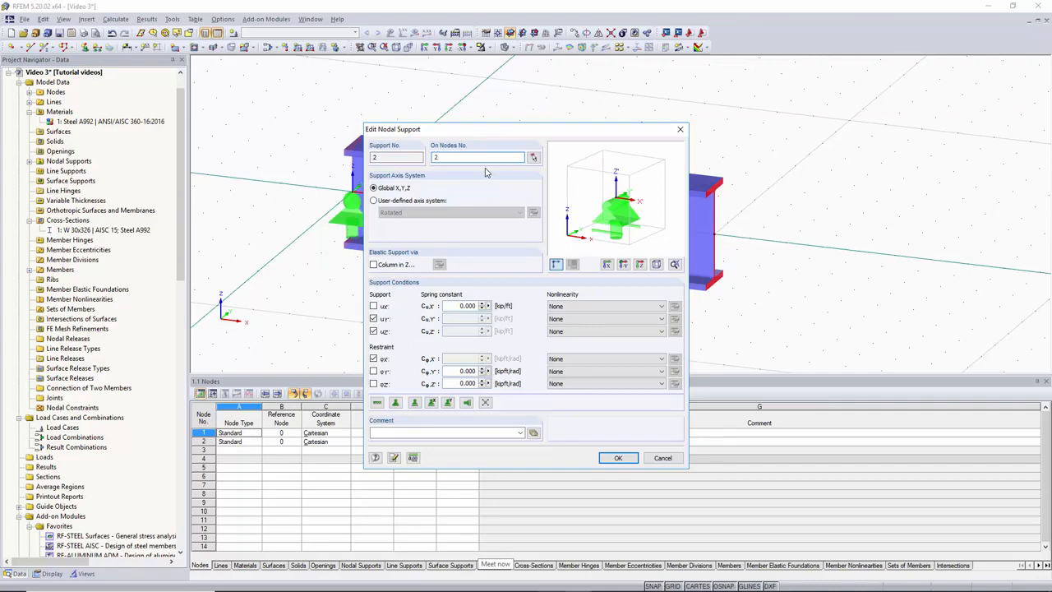
Assign nodal support 2 to node 2 and inspect both supports on the beam.
left_click(533, 157)
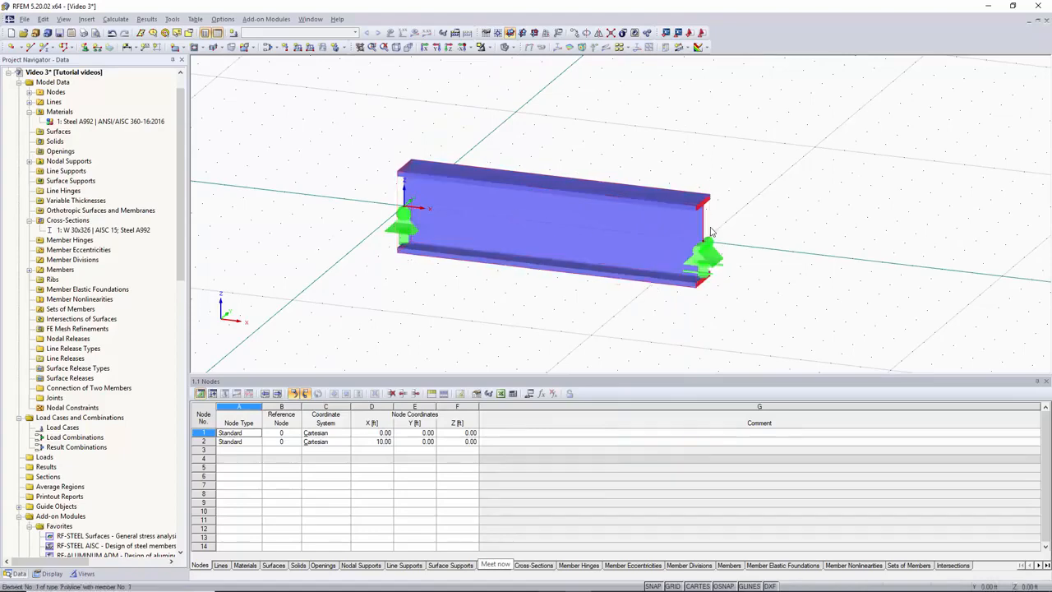
scroll(442, 175, "down", 3)
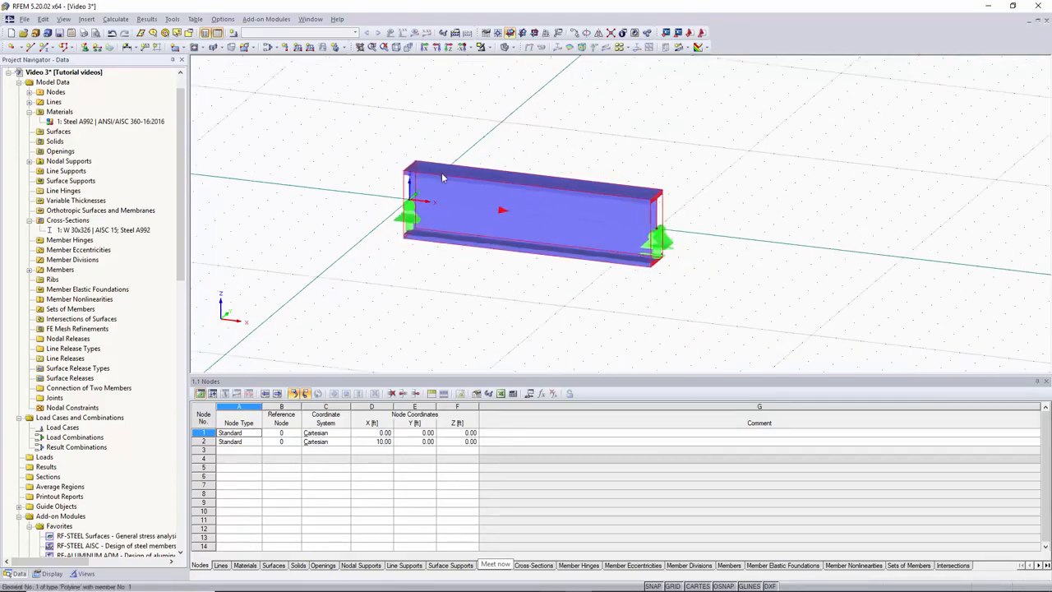
middle_click_drag(442, 175, 433, 197)
Create load case 1 with action category Dead, description "Dead load" and active self-weight with factor -1.000 in Z.
scroll(103, 284, "down", 3)
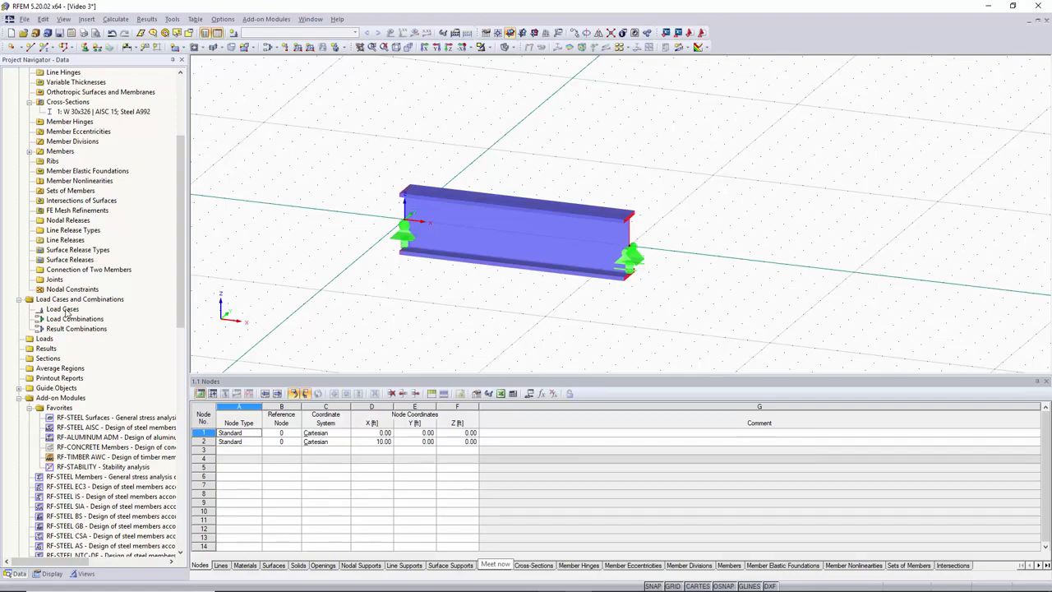
right_click(67, 309)
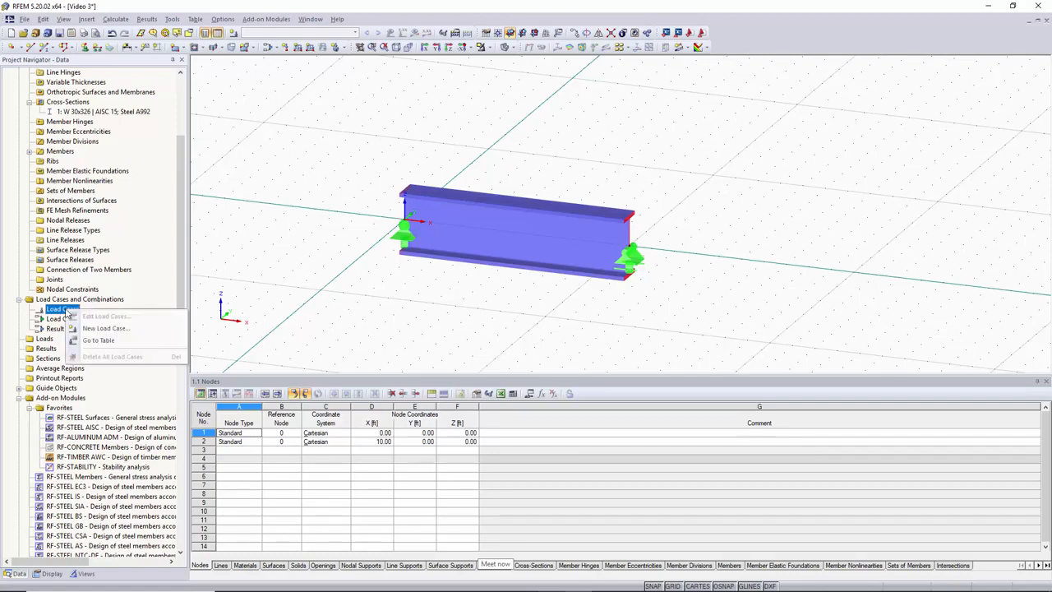
left_click(107, 329)
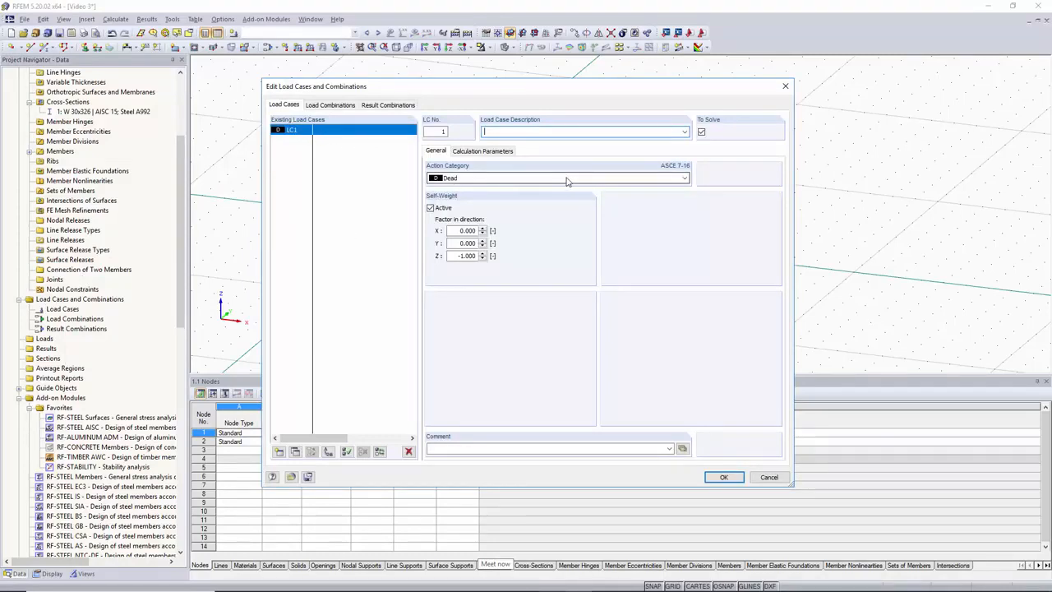
left_click(647, 179)
left_click(545, 133)
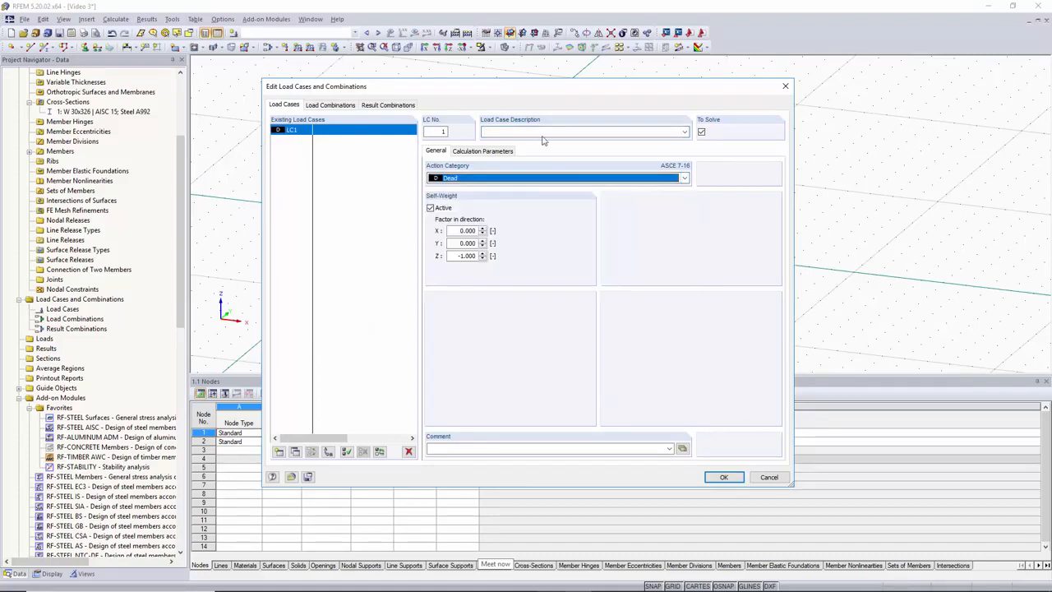
left_click(546, 131)
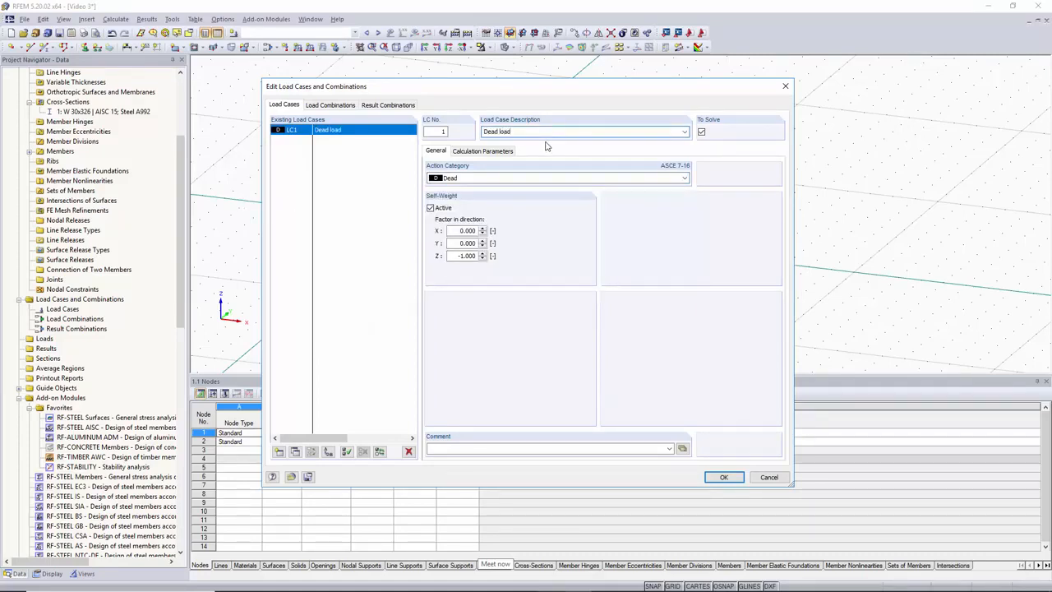
left_click(724, 478)
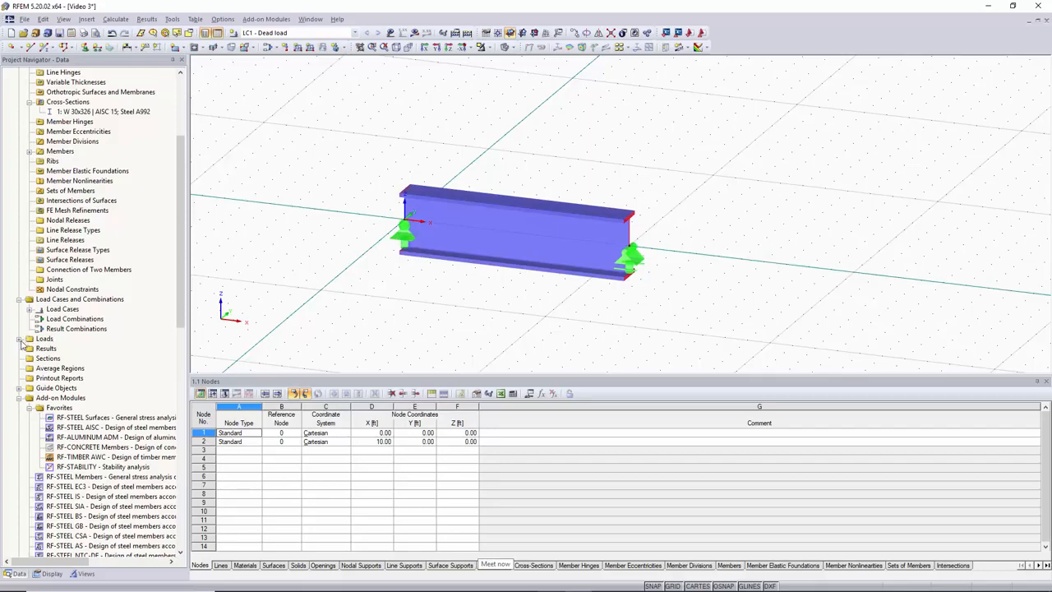
Define a new member load in LC1 as a uniform force of -1.000 kip/ft in global direction ZL on member 1.
left_click(19, 344)
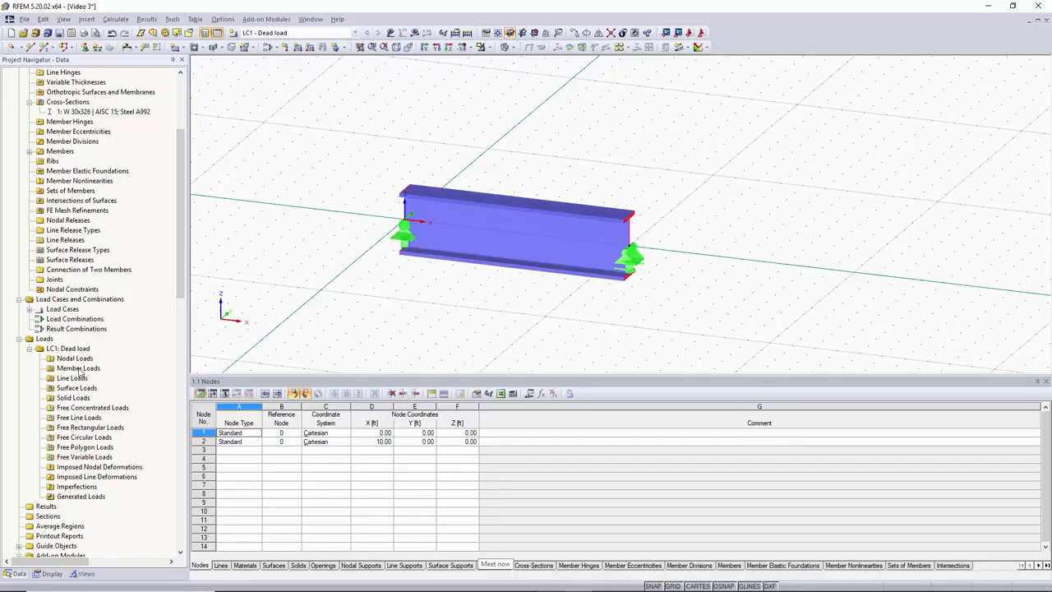
right_click(77, 369)
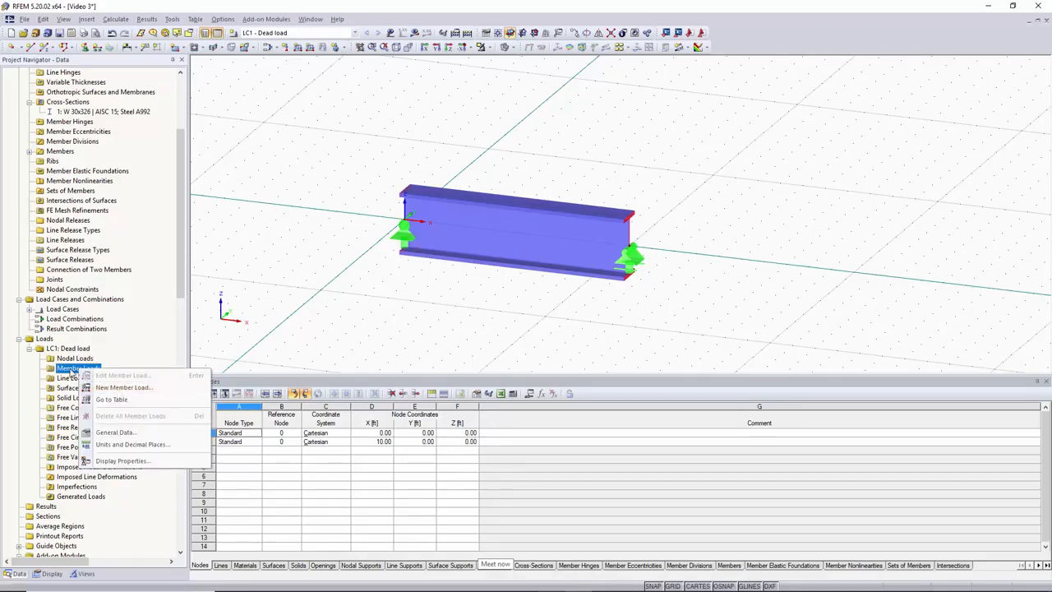
left_click(150, 382)
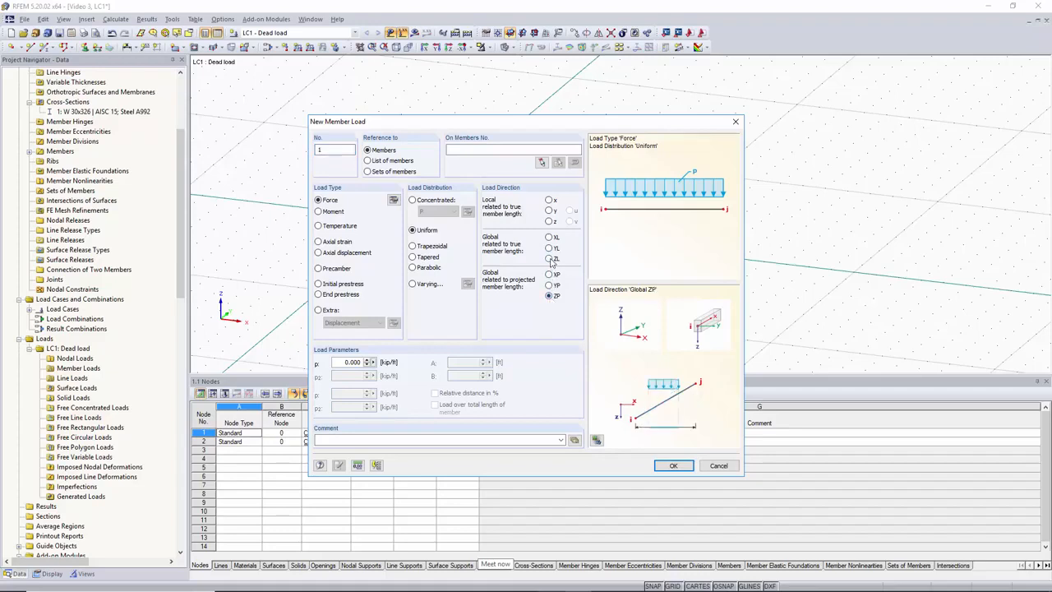
left_click(548, 295)
left_click(548, 259)
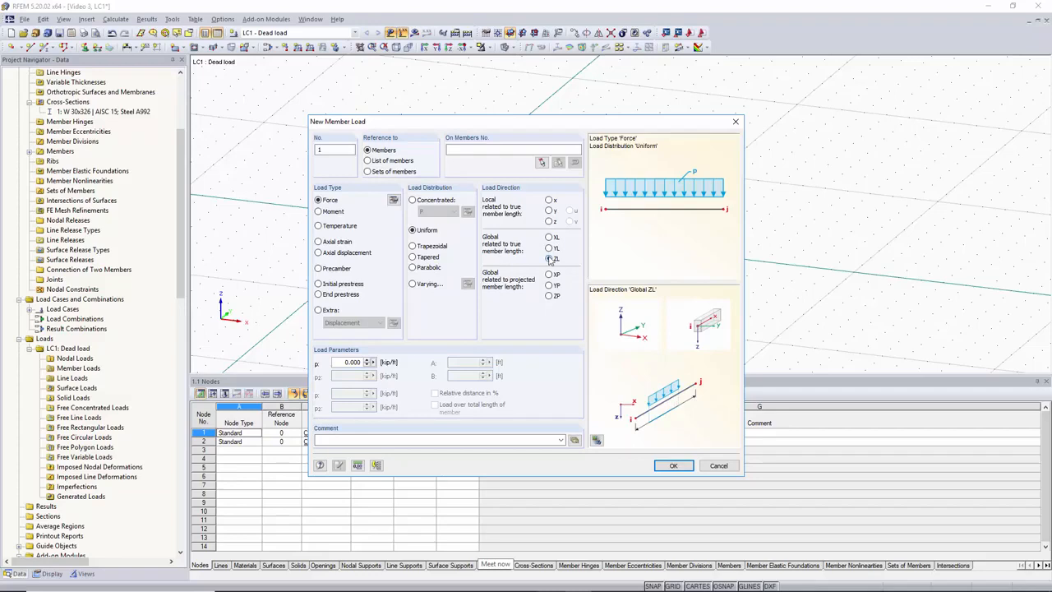
left_click(354, 364)
left_click(495, 150)
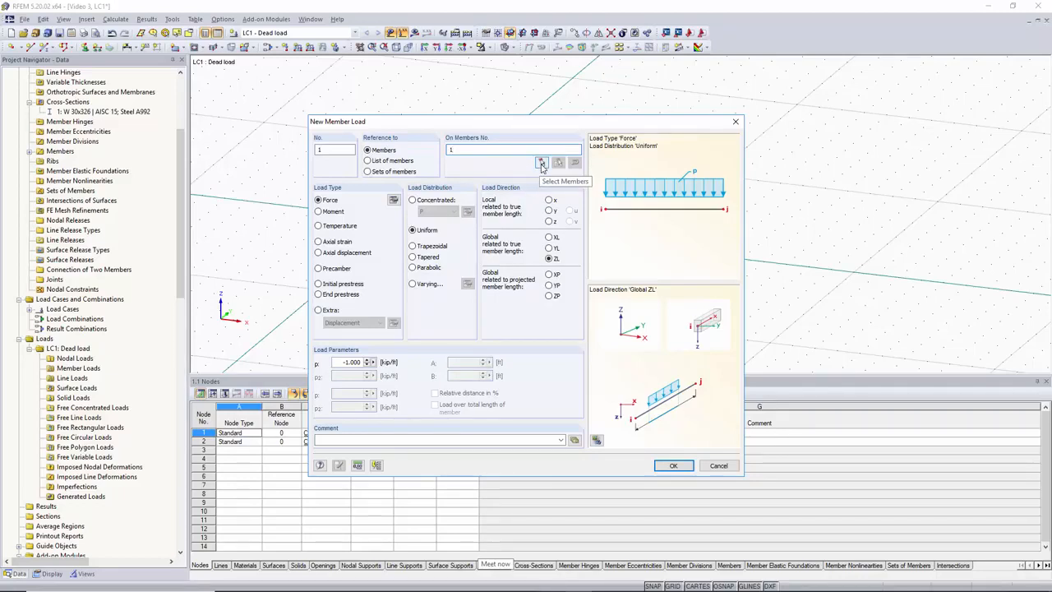
Pick the beam graphically as the loaded member and create the member load.
left_click(541, 162)
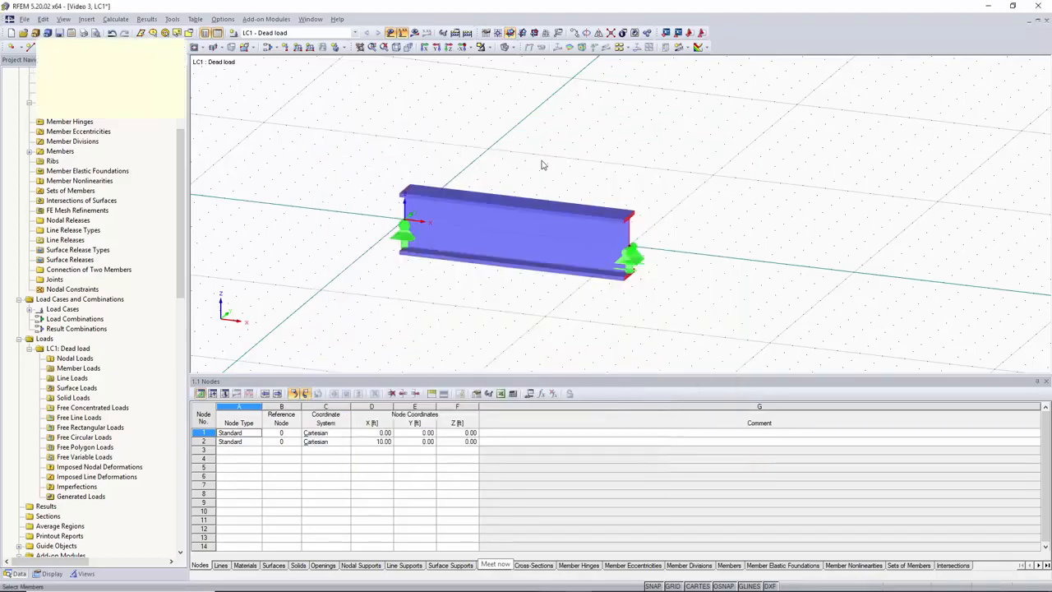
left_click(541, 212)
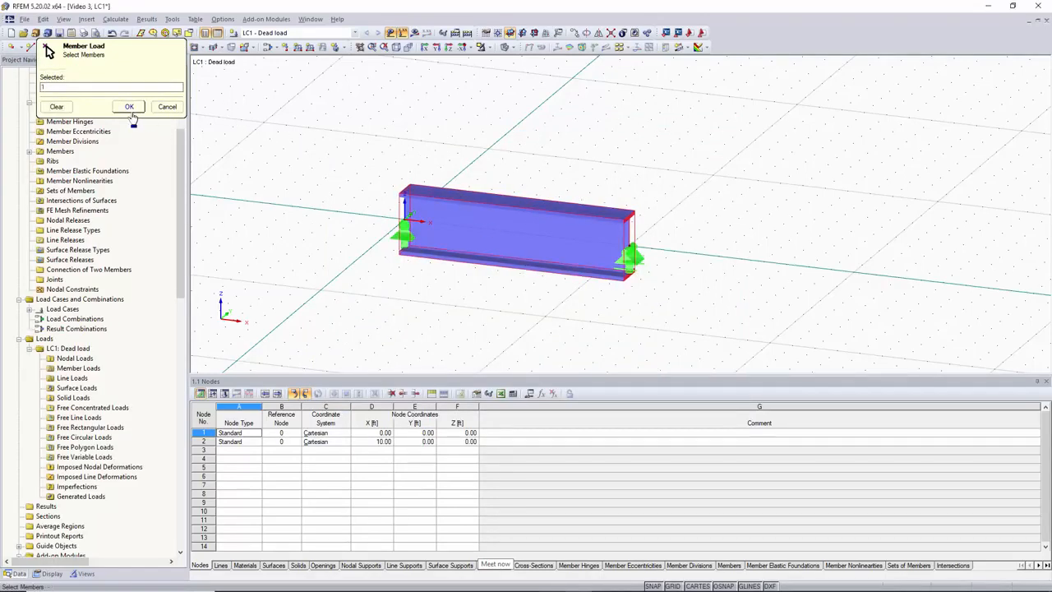
left_click(129, 108)
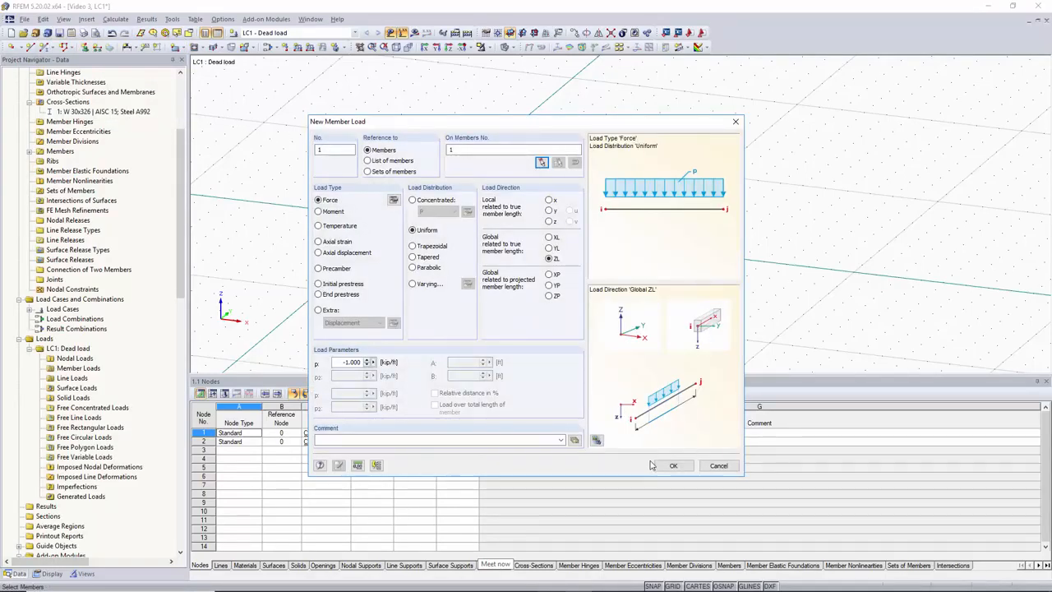
left_click(673, 465)
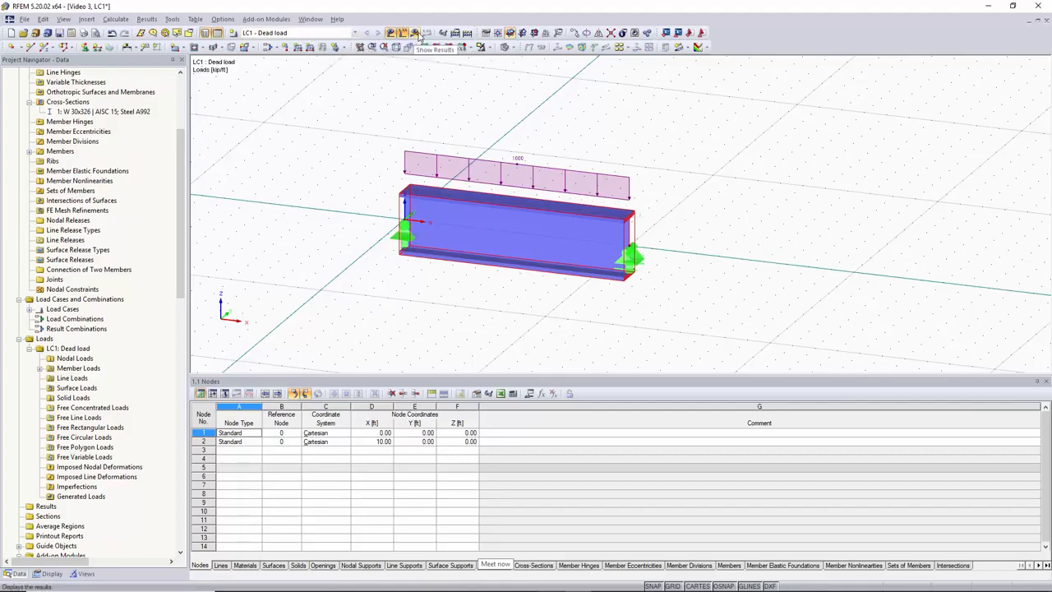
Calculate the results of LC1 and display the beam's internal force diagram for bending moment My.
left_click(418, 34)
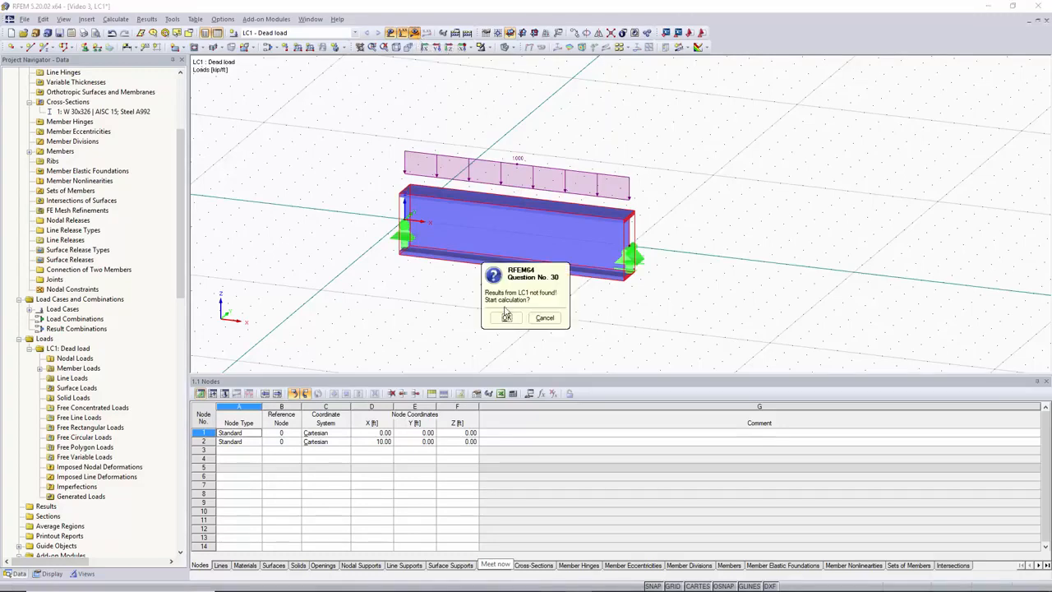
left_click(506, 318)
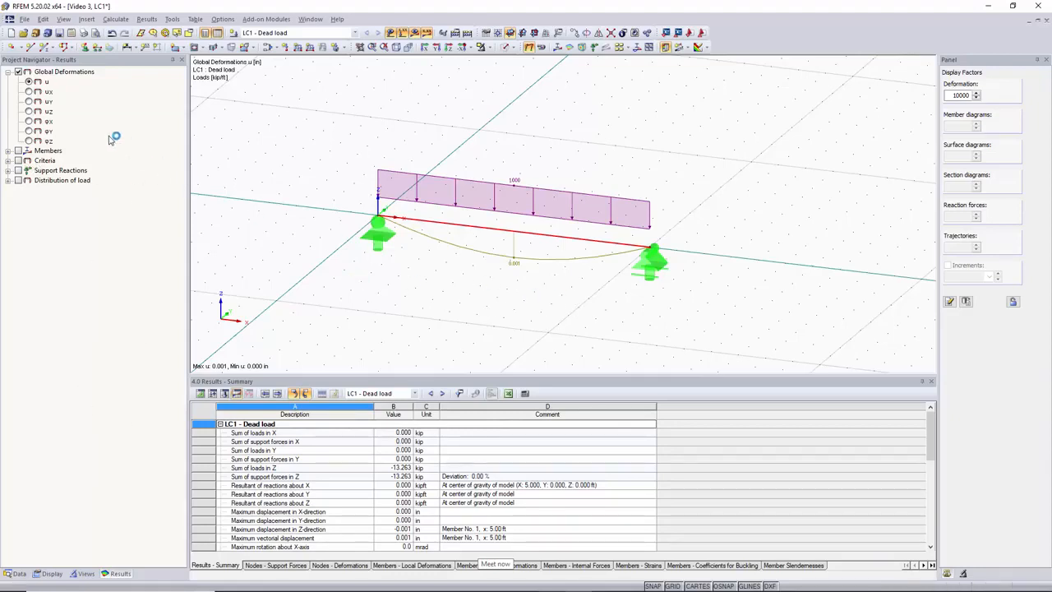
left_click(9, 151)
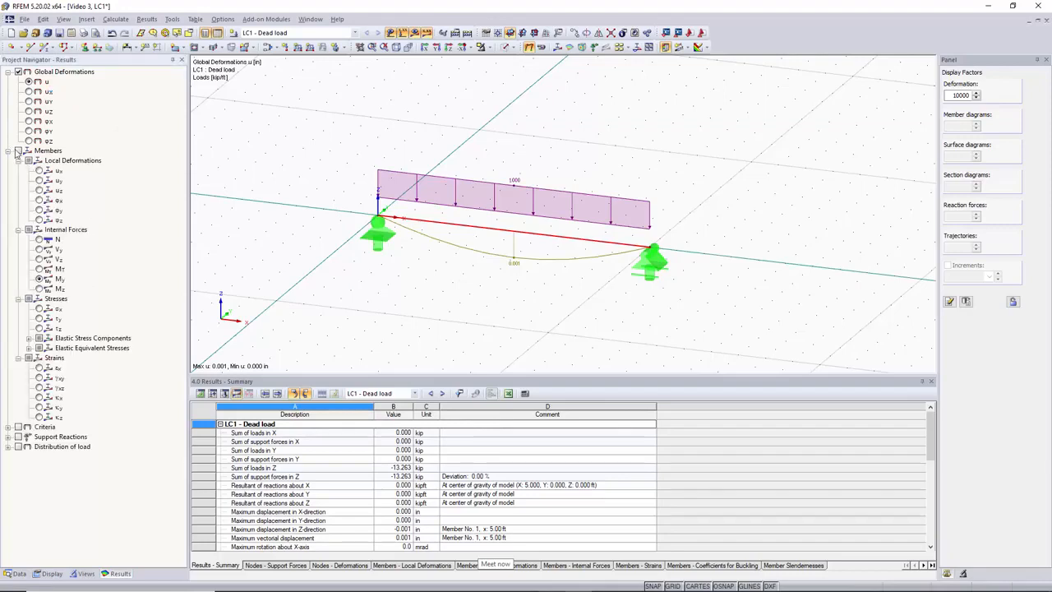
left_click(18, 151)
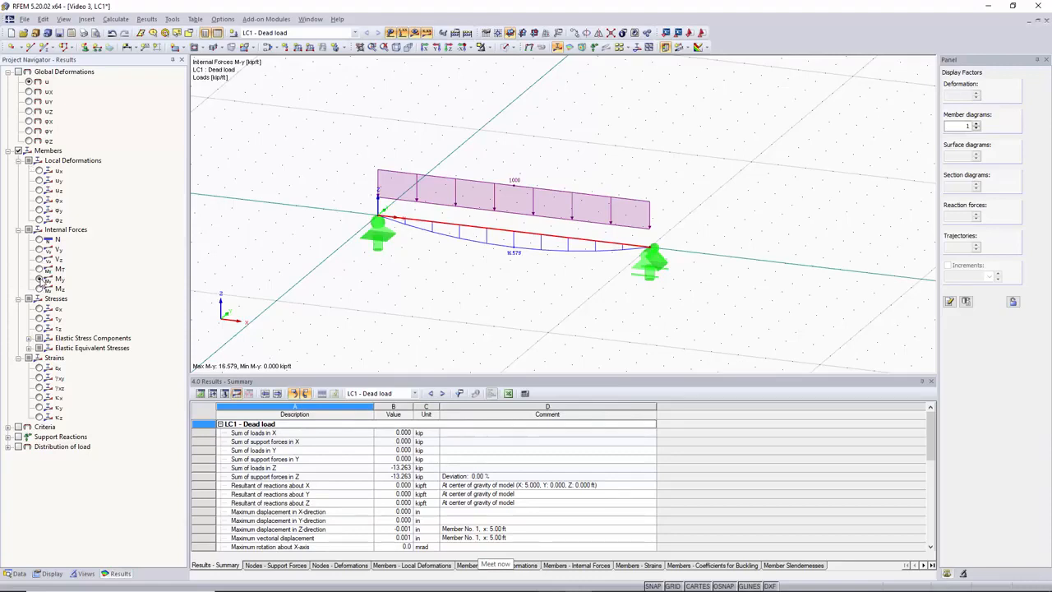
scroll(517, 258, "up", 3)
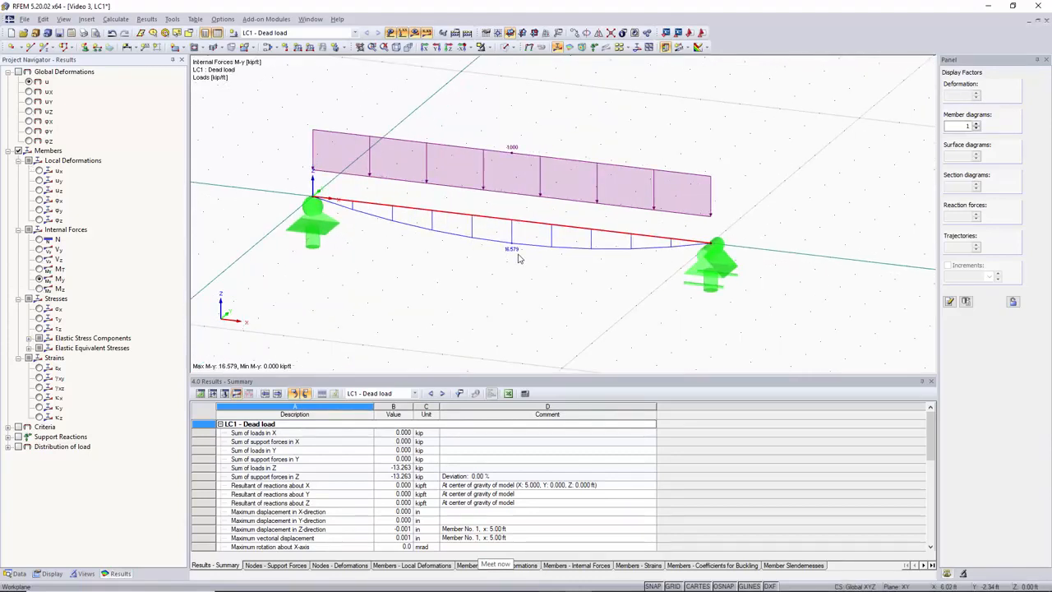